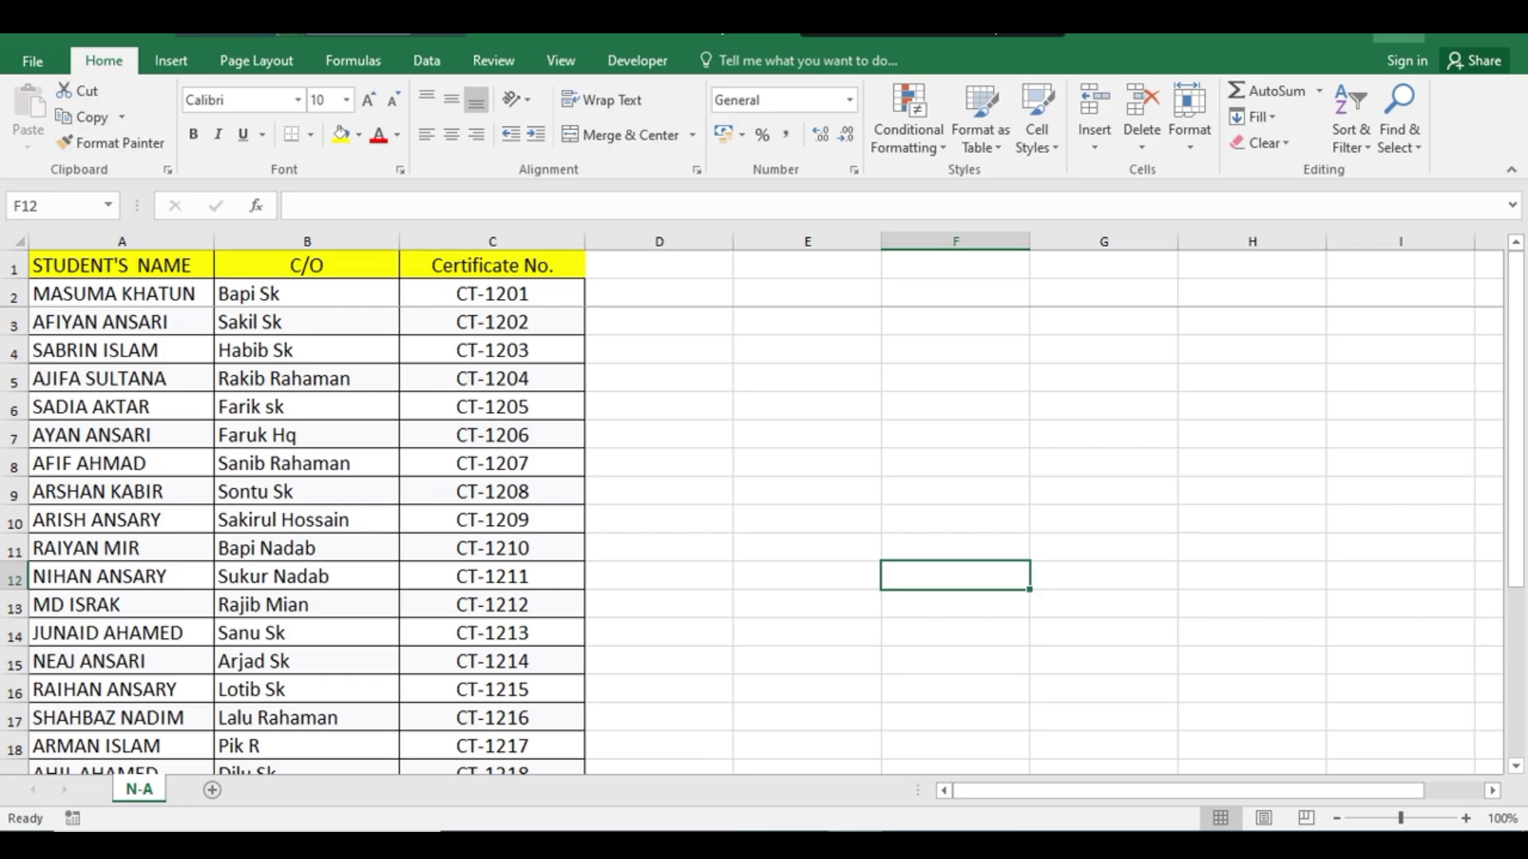
# Leave the workbook and open the Word document certificate 2 from the certificate folder.
pyautogui.click(1398, 35)
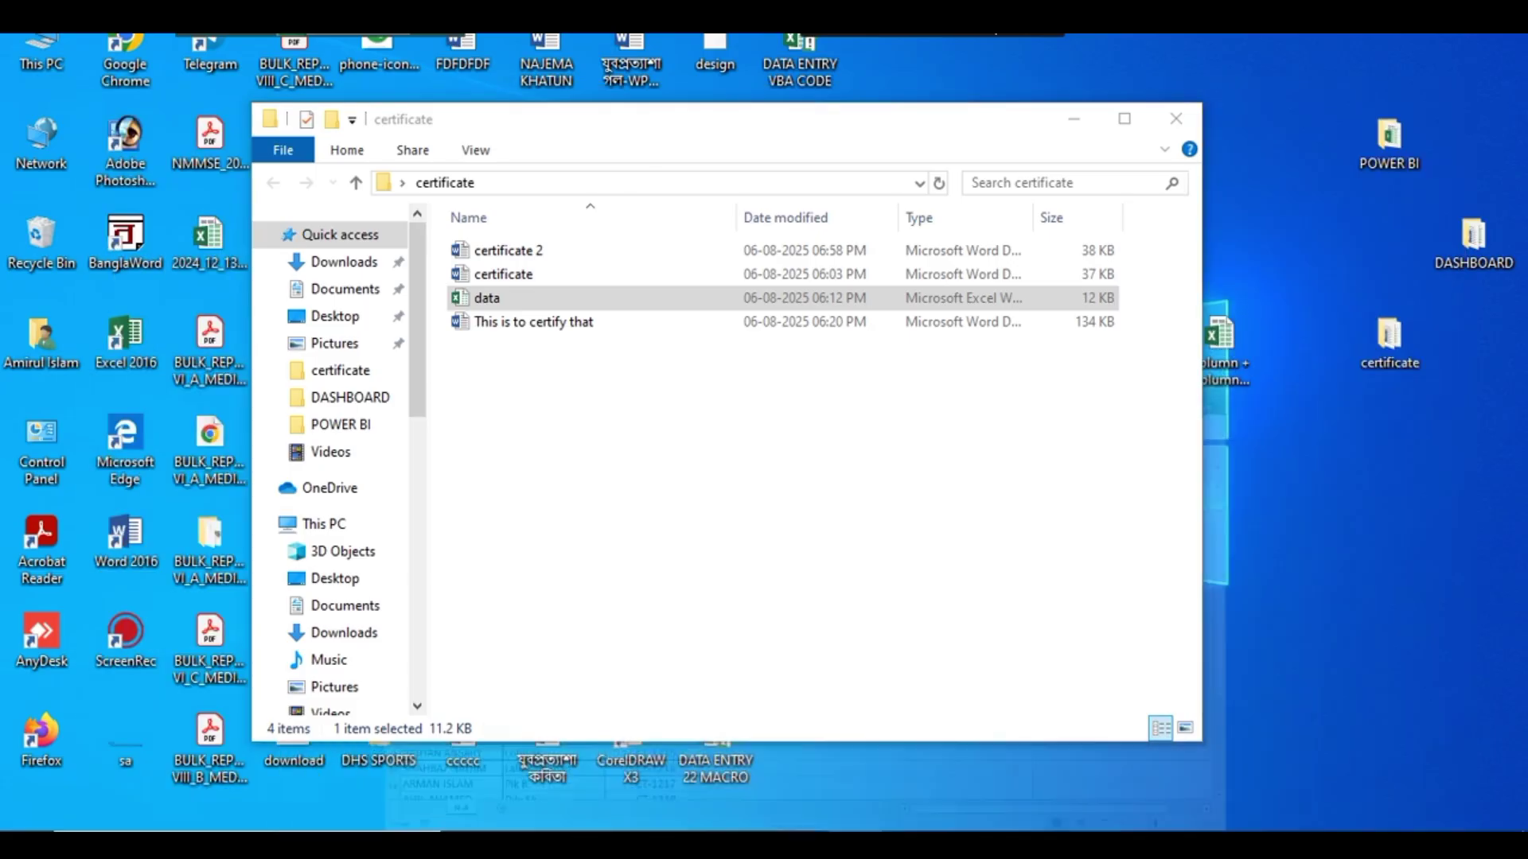
pyautogui.click(671, 478)
pyautogui.doubleClick(539, 251)
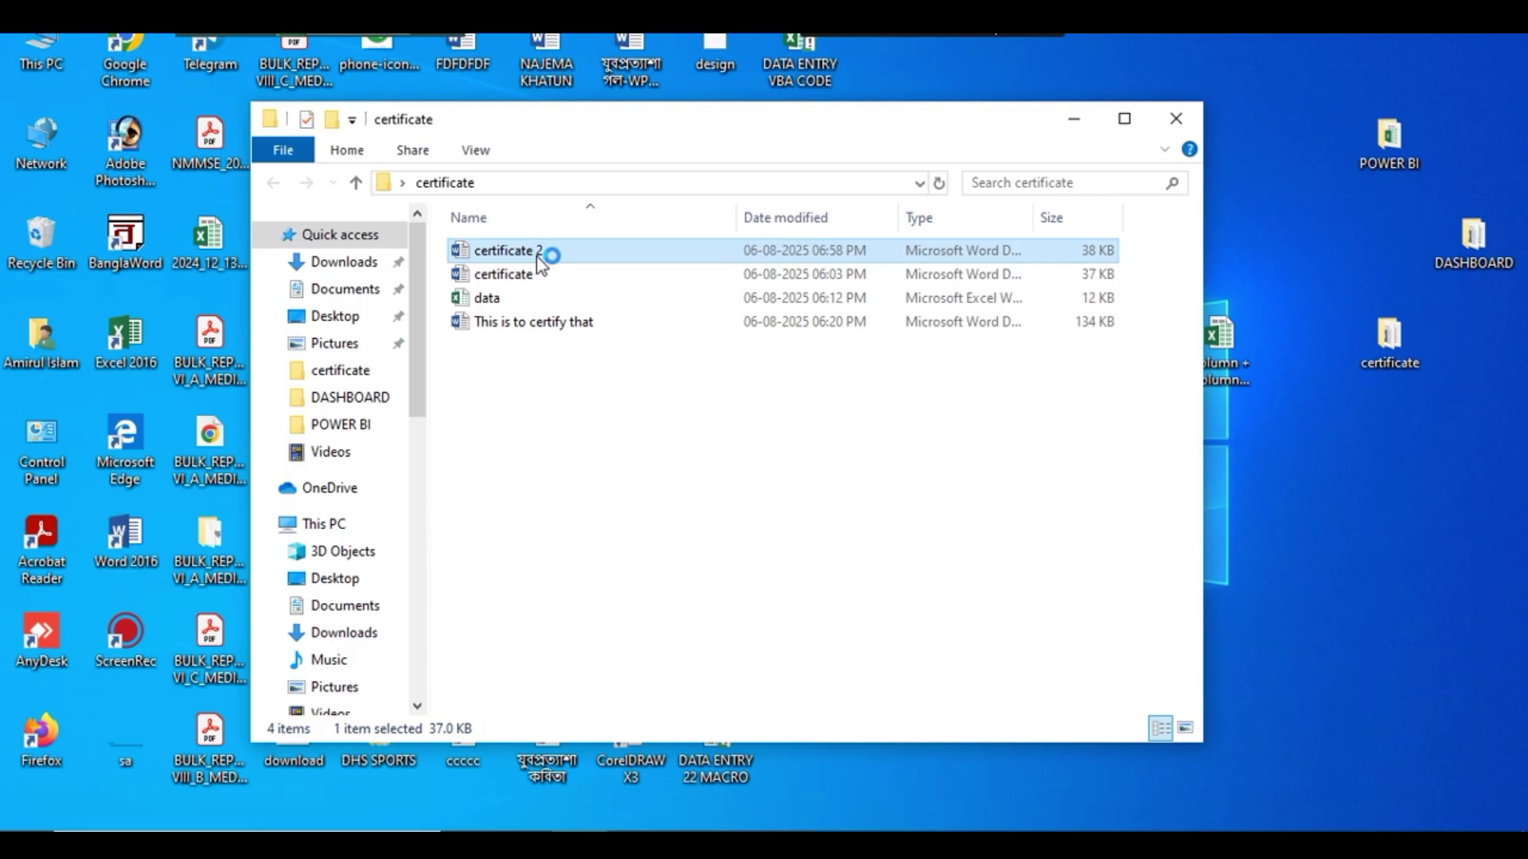
# Look over the whole certificate layout, from the school header and logo down to the signature lines.
pyautogui.scroll(-5, 1003, 562)
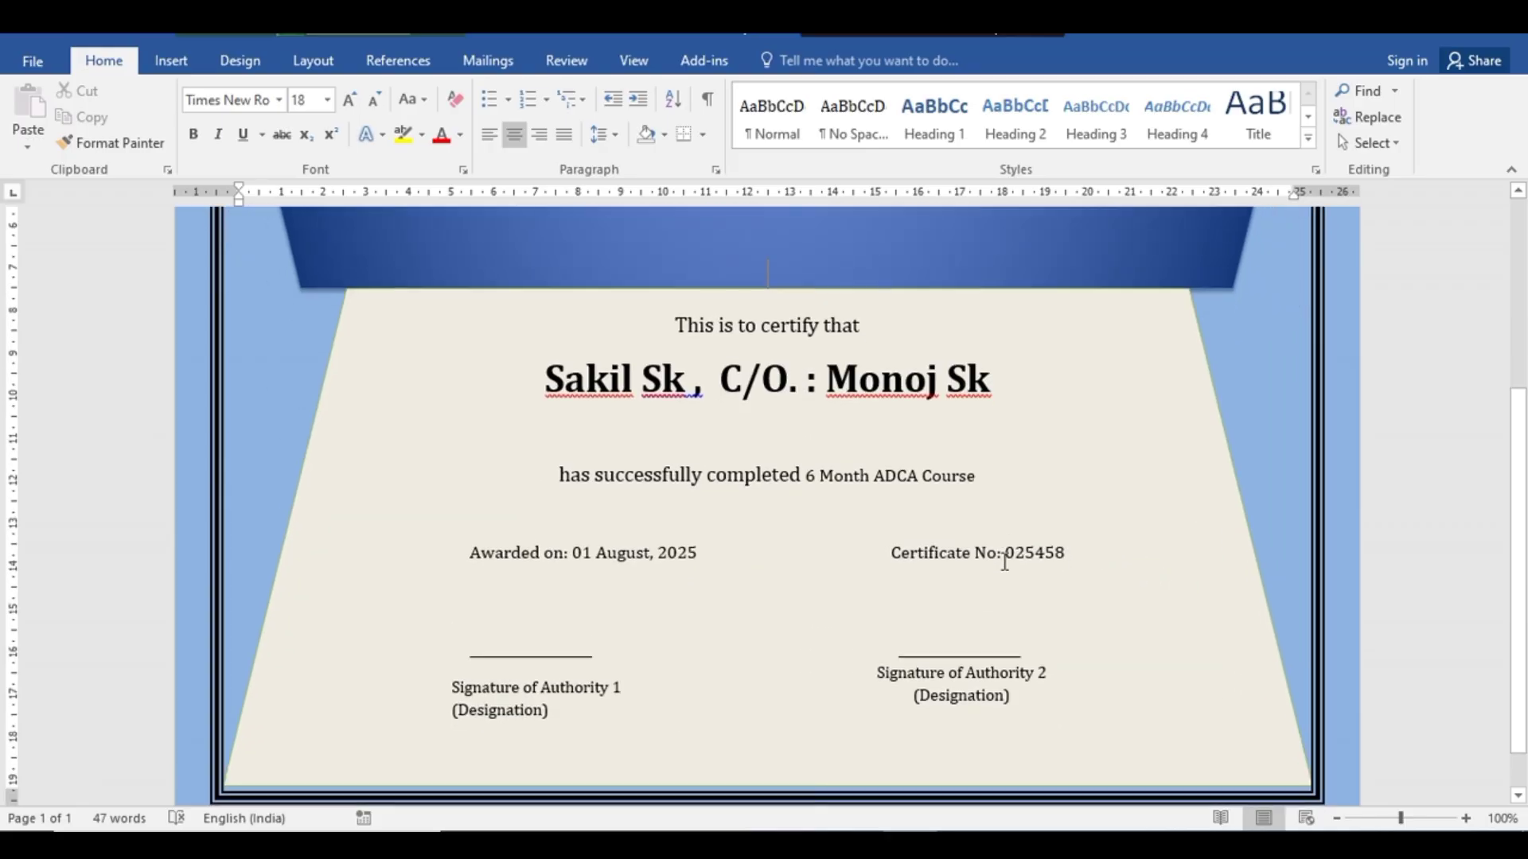
pyautogui.scroll(-1, 1005, 562)
pyautogui.scroll(6, 1098, 580)
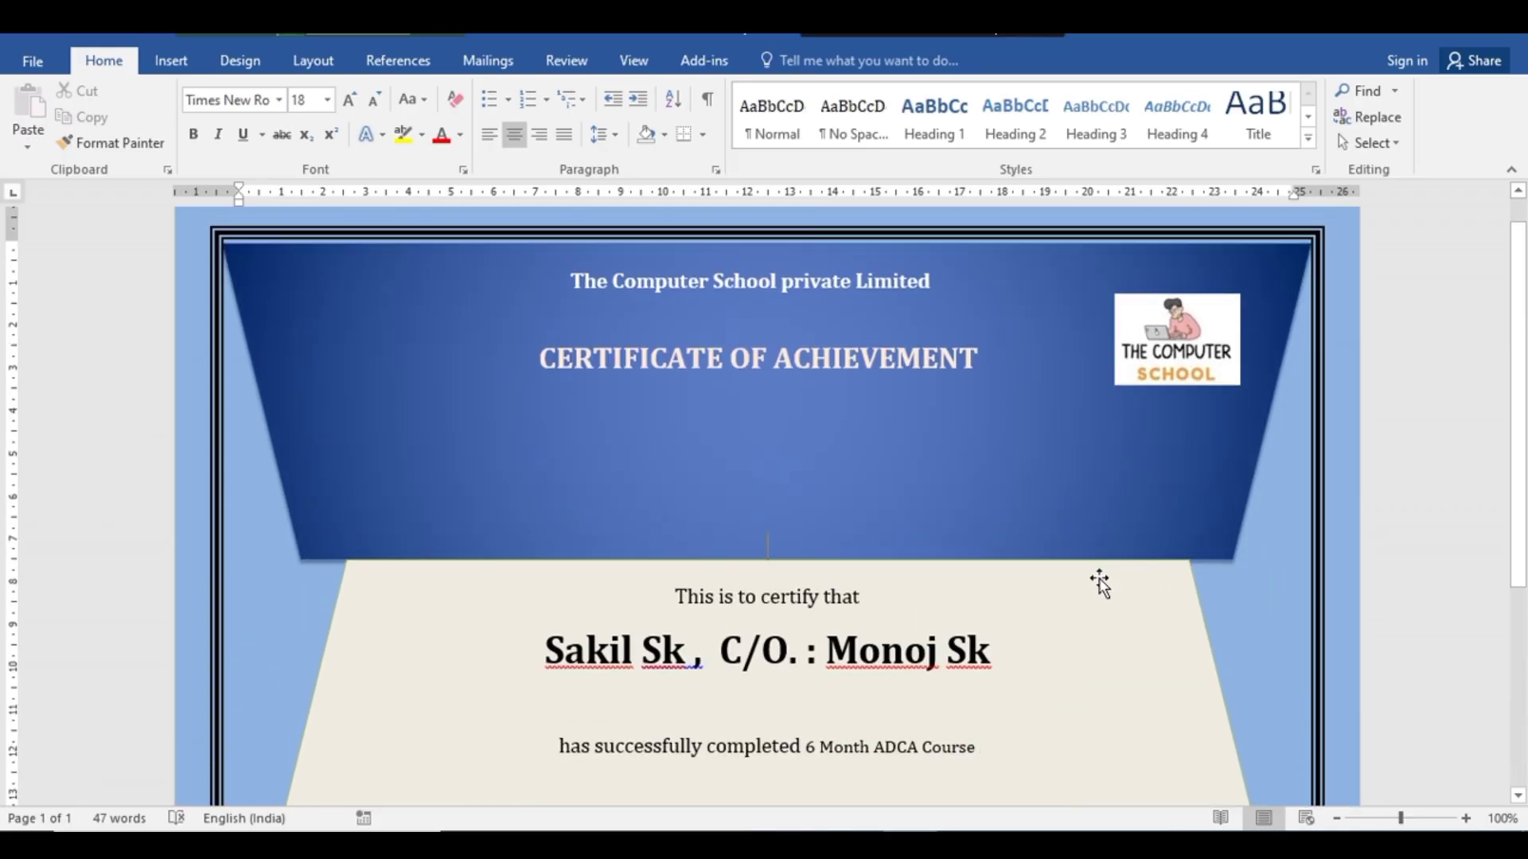
pyautogui.scroll(-5, 1099, 587)
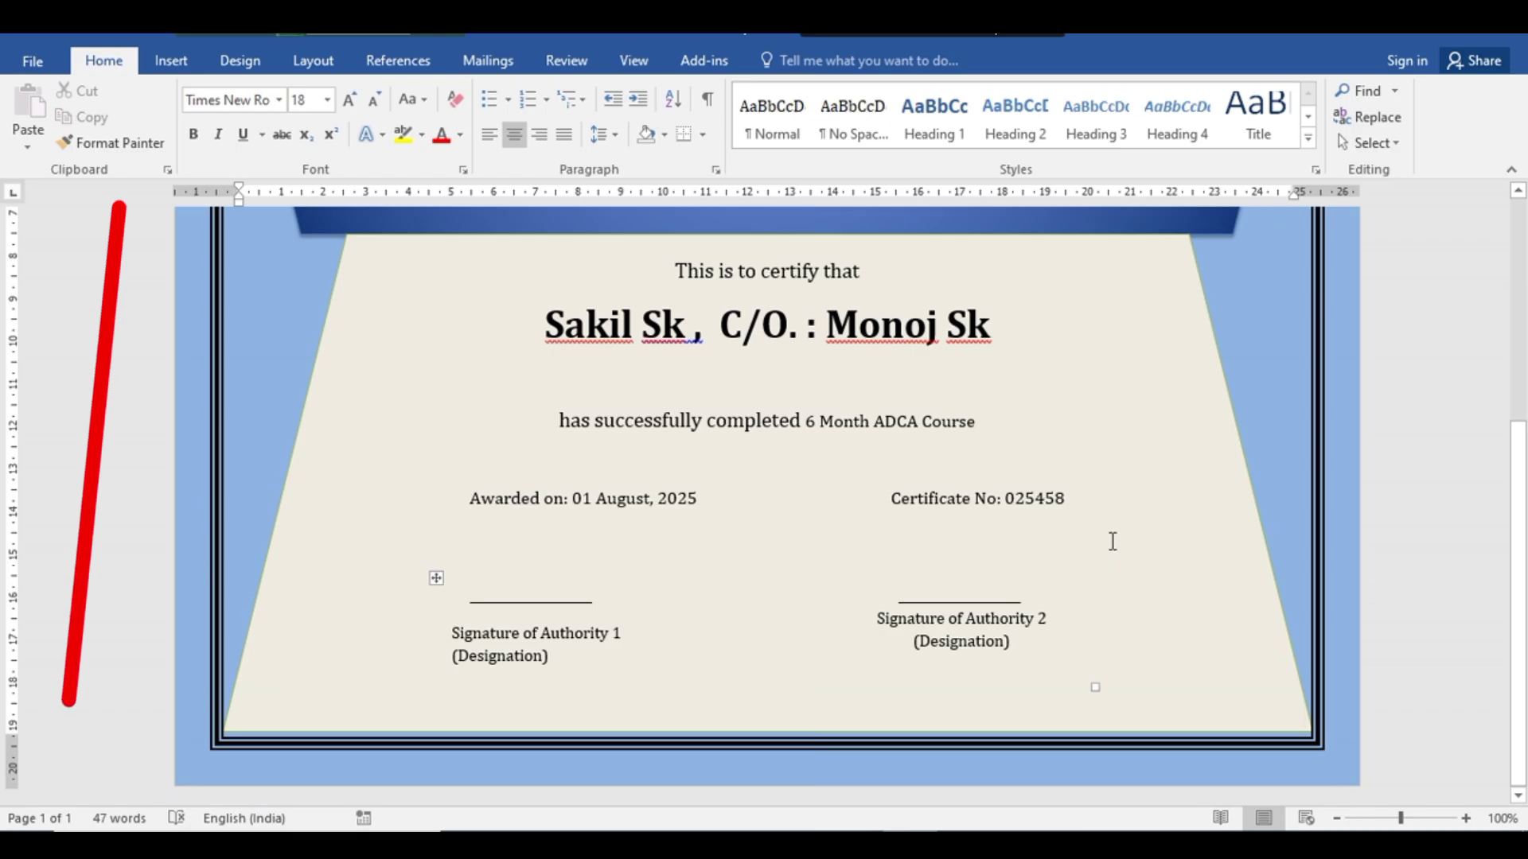
pyautogui.scroll(5, 1110, 541)
pyautogui.scroll(-3, 1109, 540)
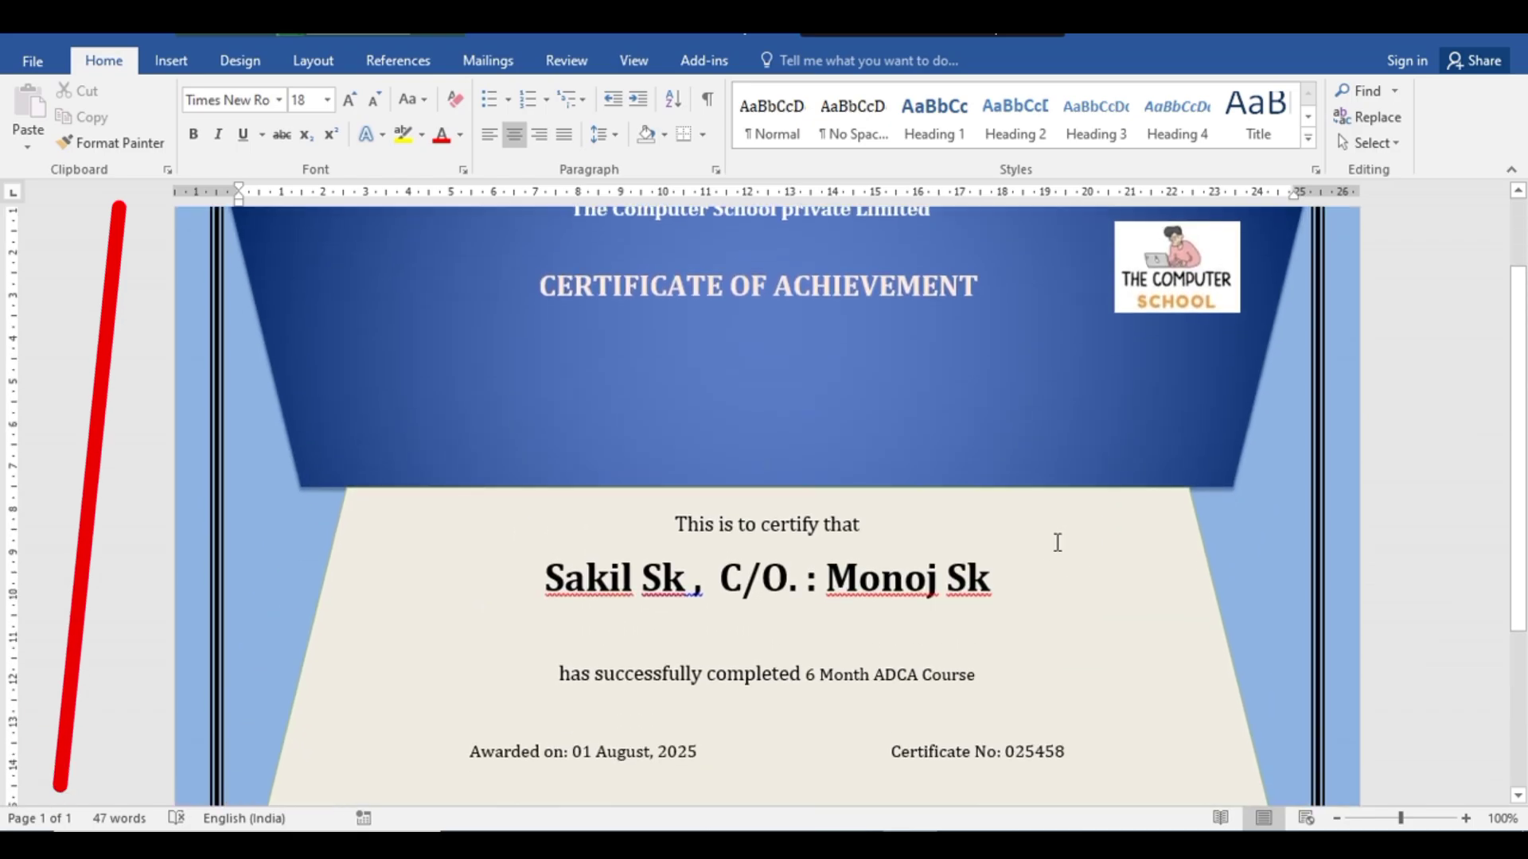
pyautogui.scroll(-2, 1042, 549)
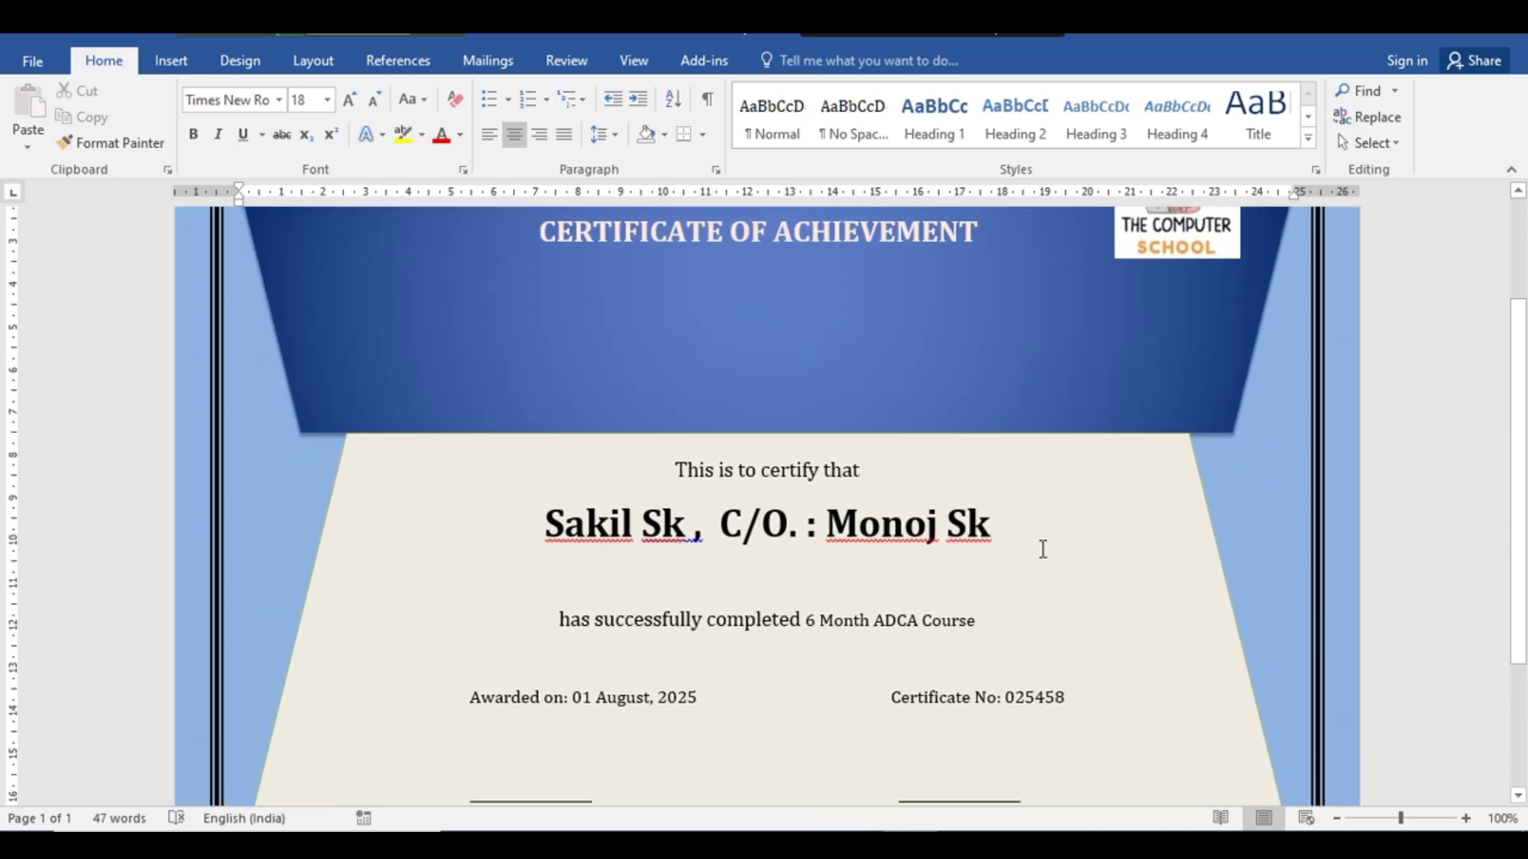
pyautogui.scroll(-4, 1042, 549)
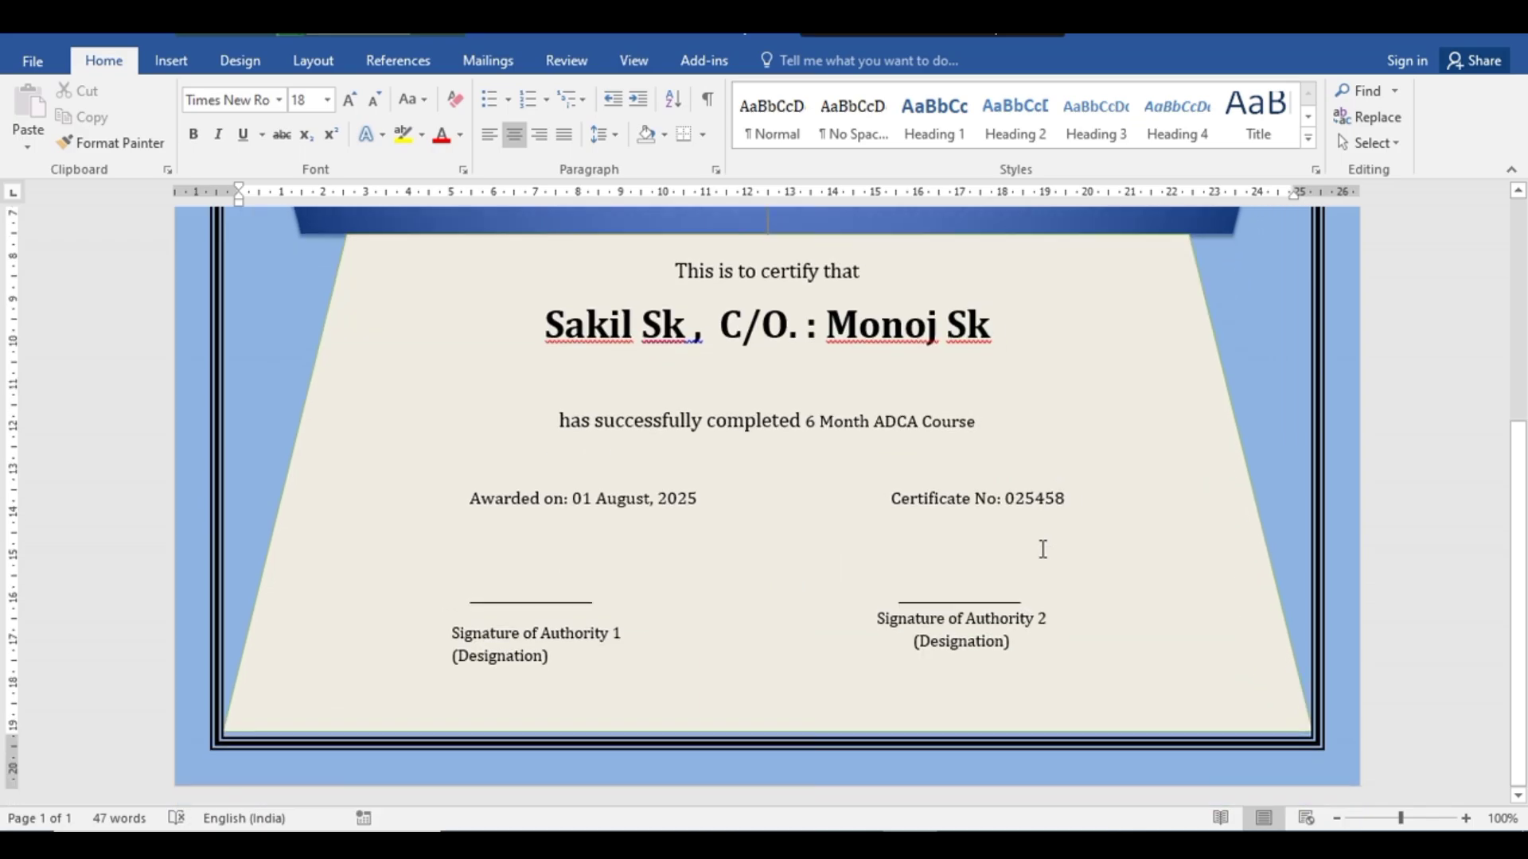
pyautogui.scroll(6, 1122, 596)
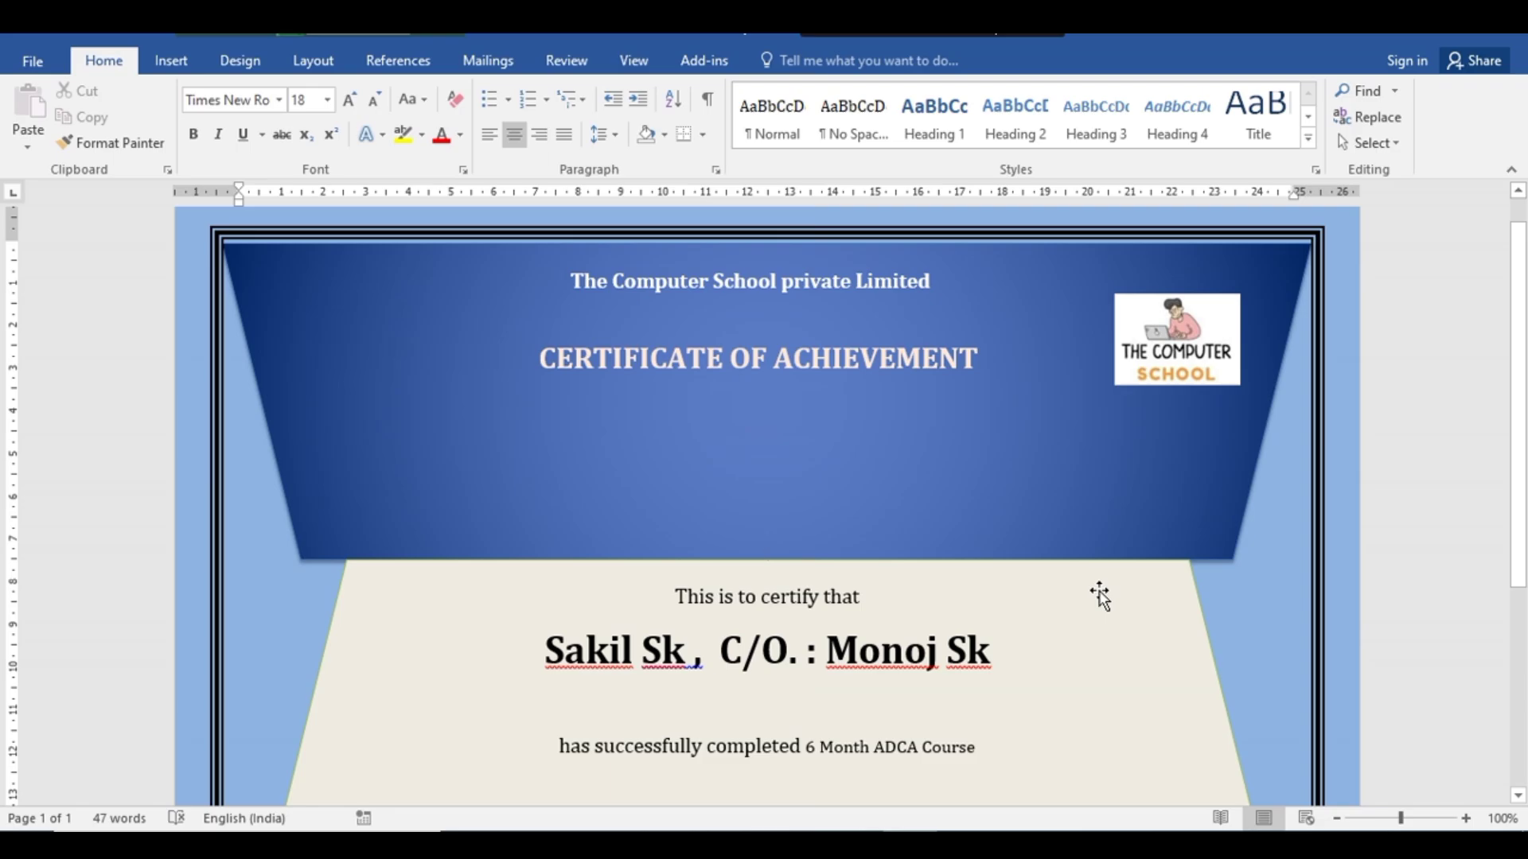
pyautogui.scroll(-3, 1090, 581)
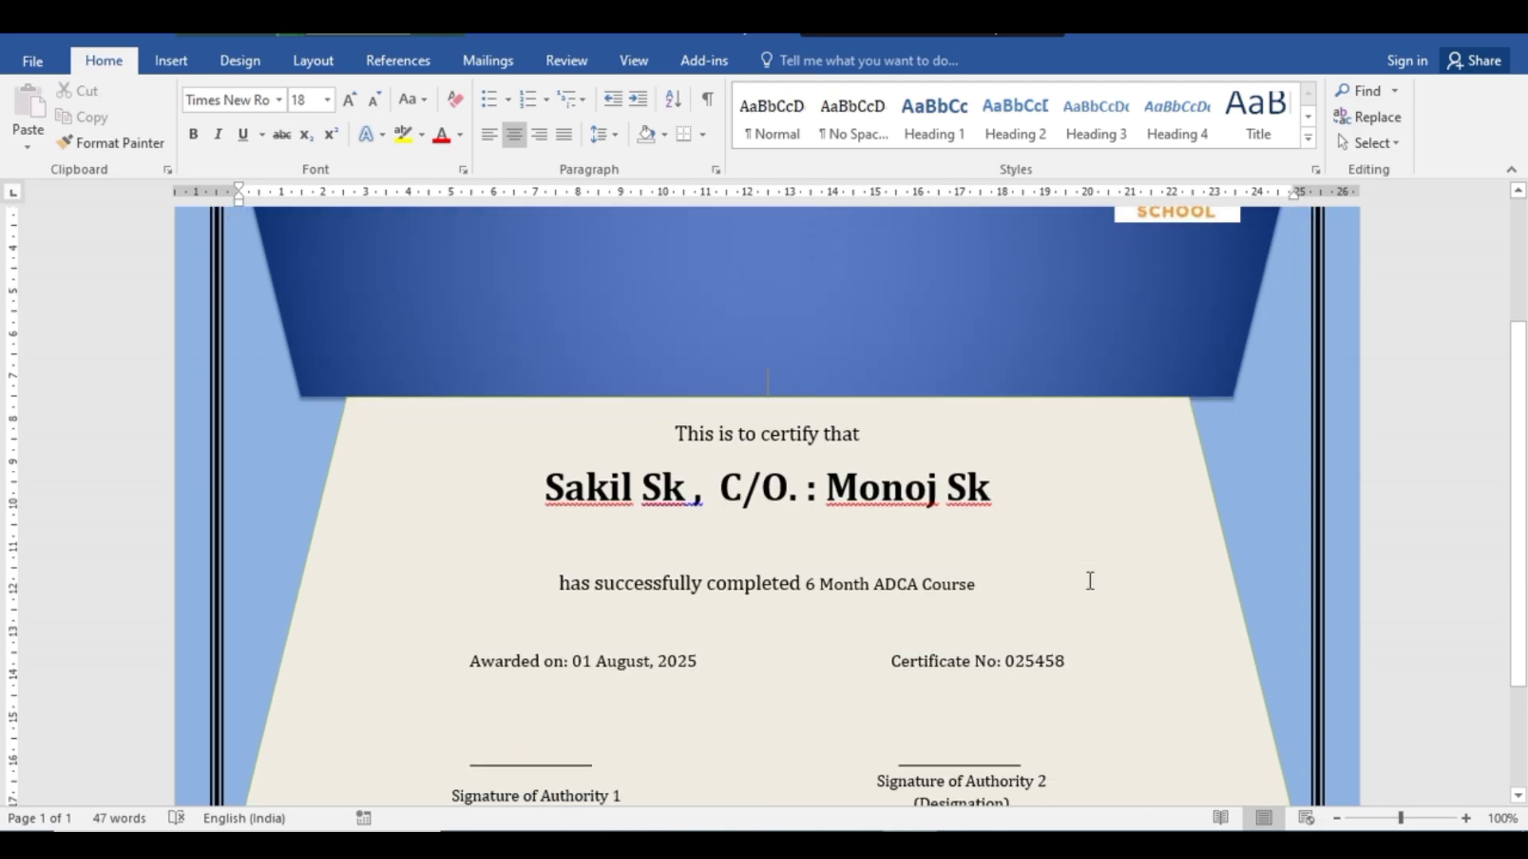
pyautogui.scroll(-2, 1090, 581)
pyautogui.scroll(3, 1088, 580)
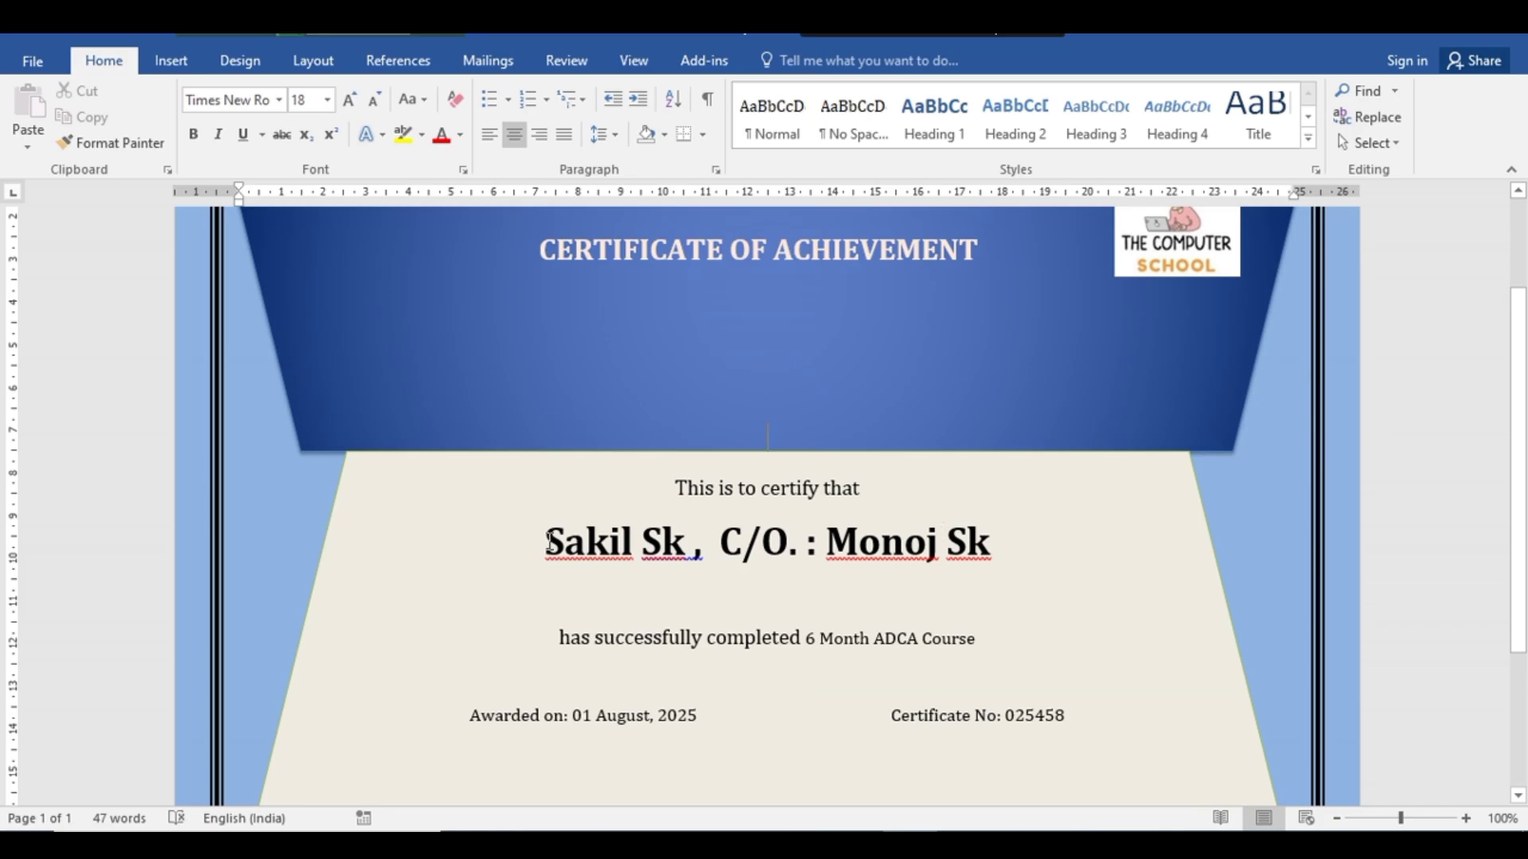
# Examine the certificate's variable parts: the student name, the C/O name and the certificate number, plus the signature areas.
pyautogui.moveTo(546, 544); pyautogui.dragTo(693, 544)
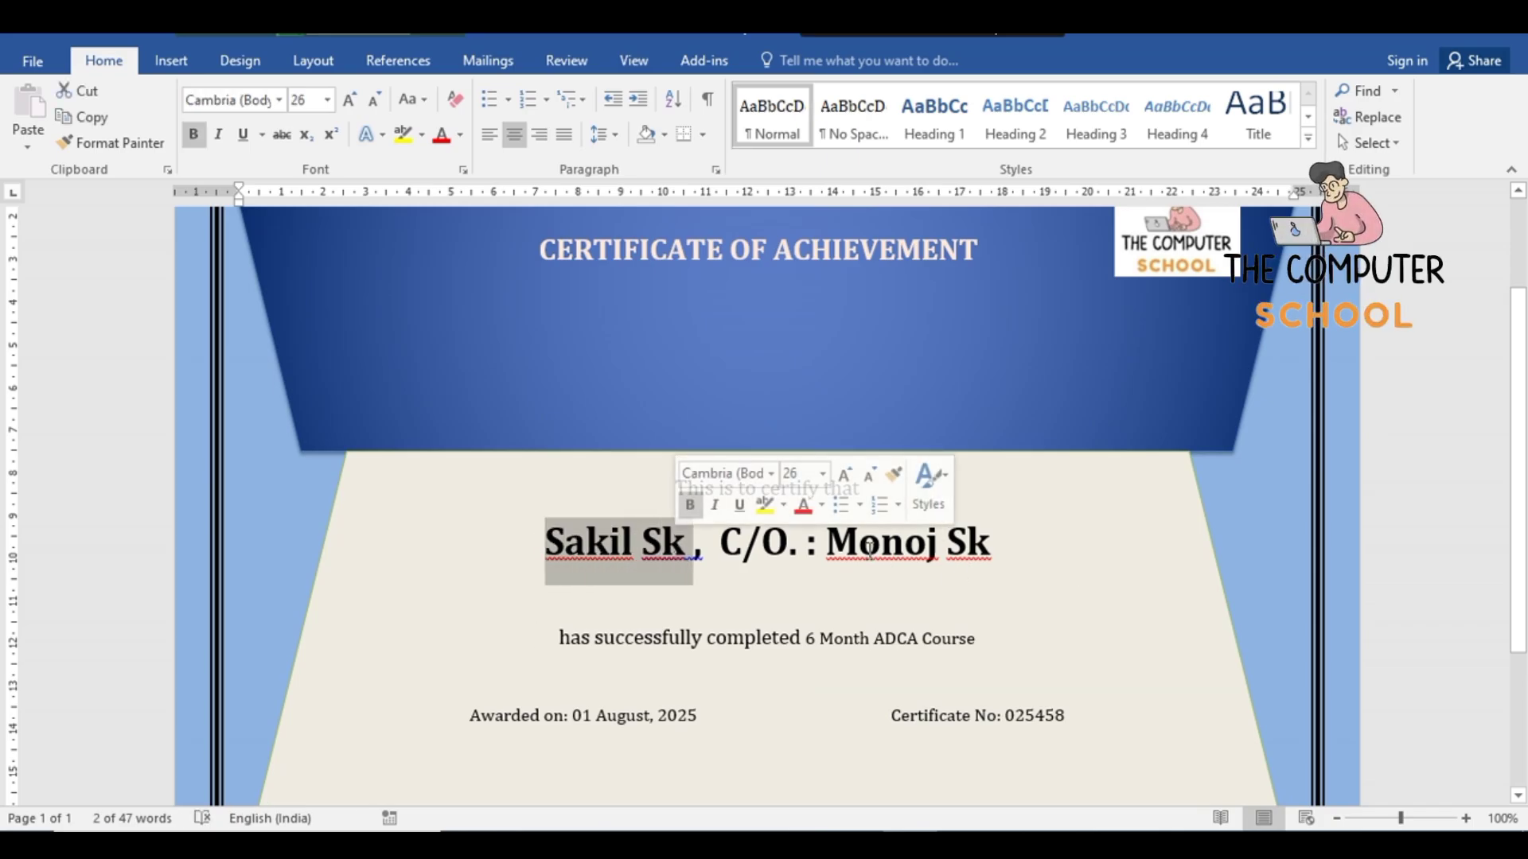
pyautogui.moveTo(826, 543); pyautogui.dragTo(991, 546)
pyautogui.scroll(-2, 1101, 573)
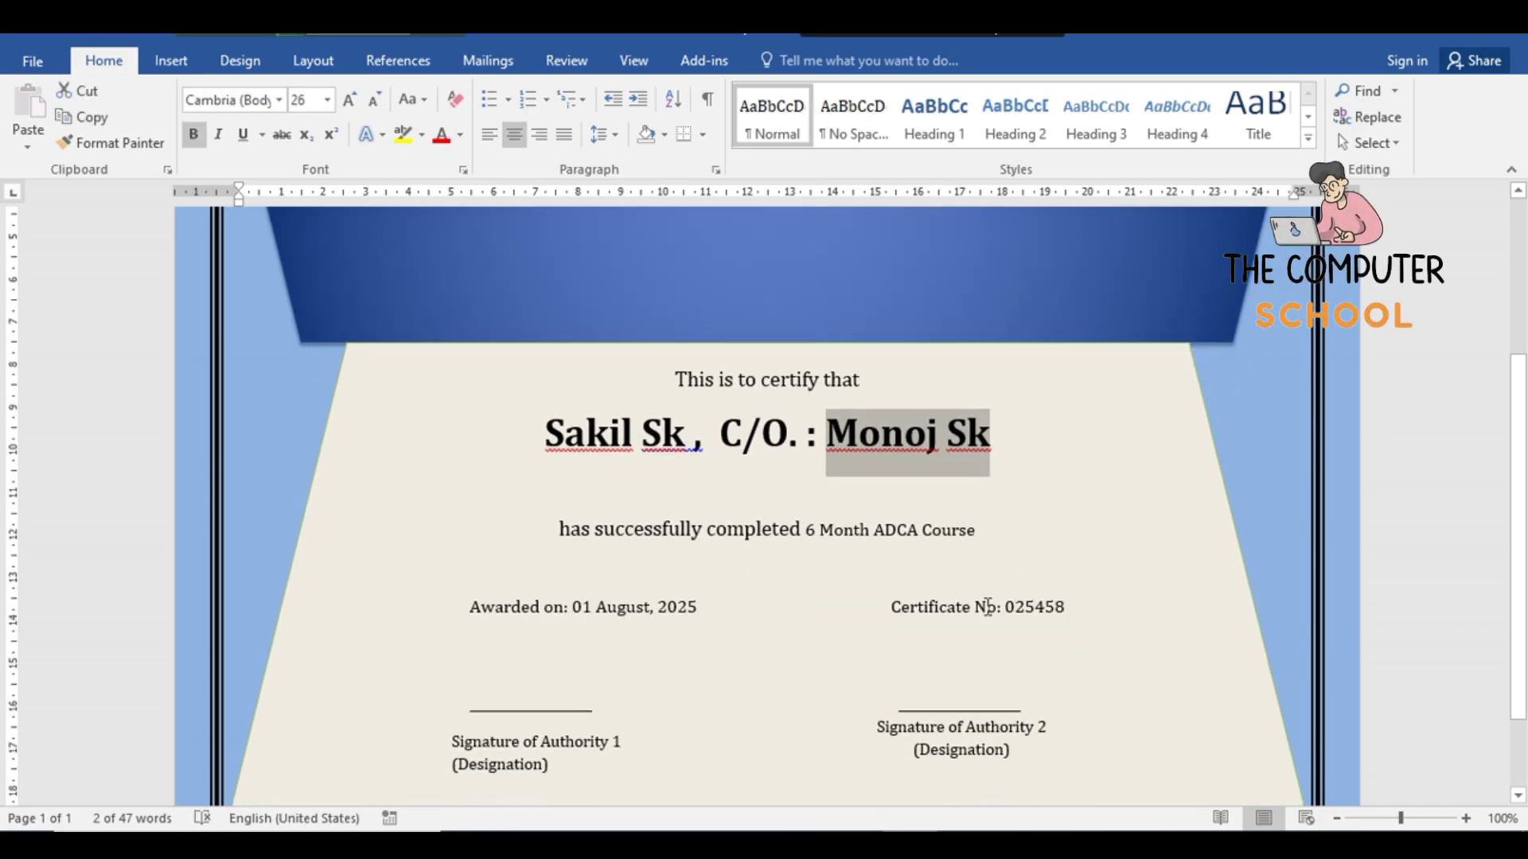
pyautogui.moveTo(893, 607); pyautogui.dragTo(1064, 608)
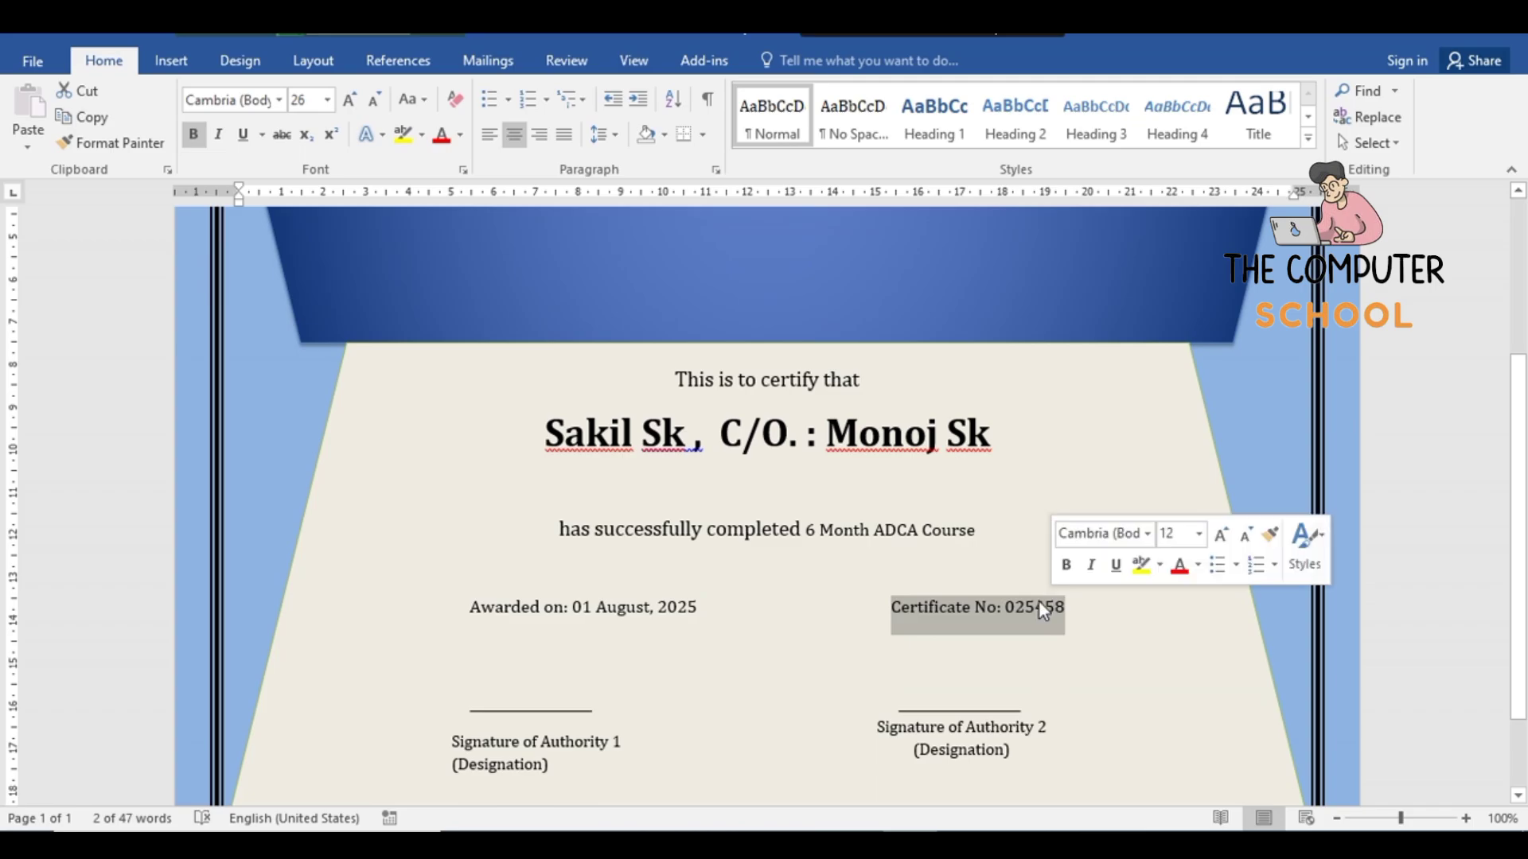
pyautogui.scroll(-2, 845, 579)
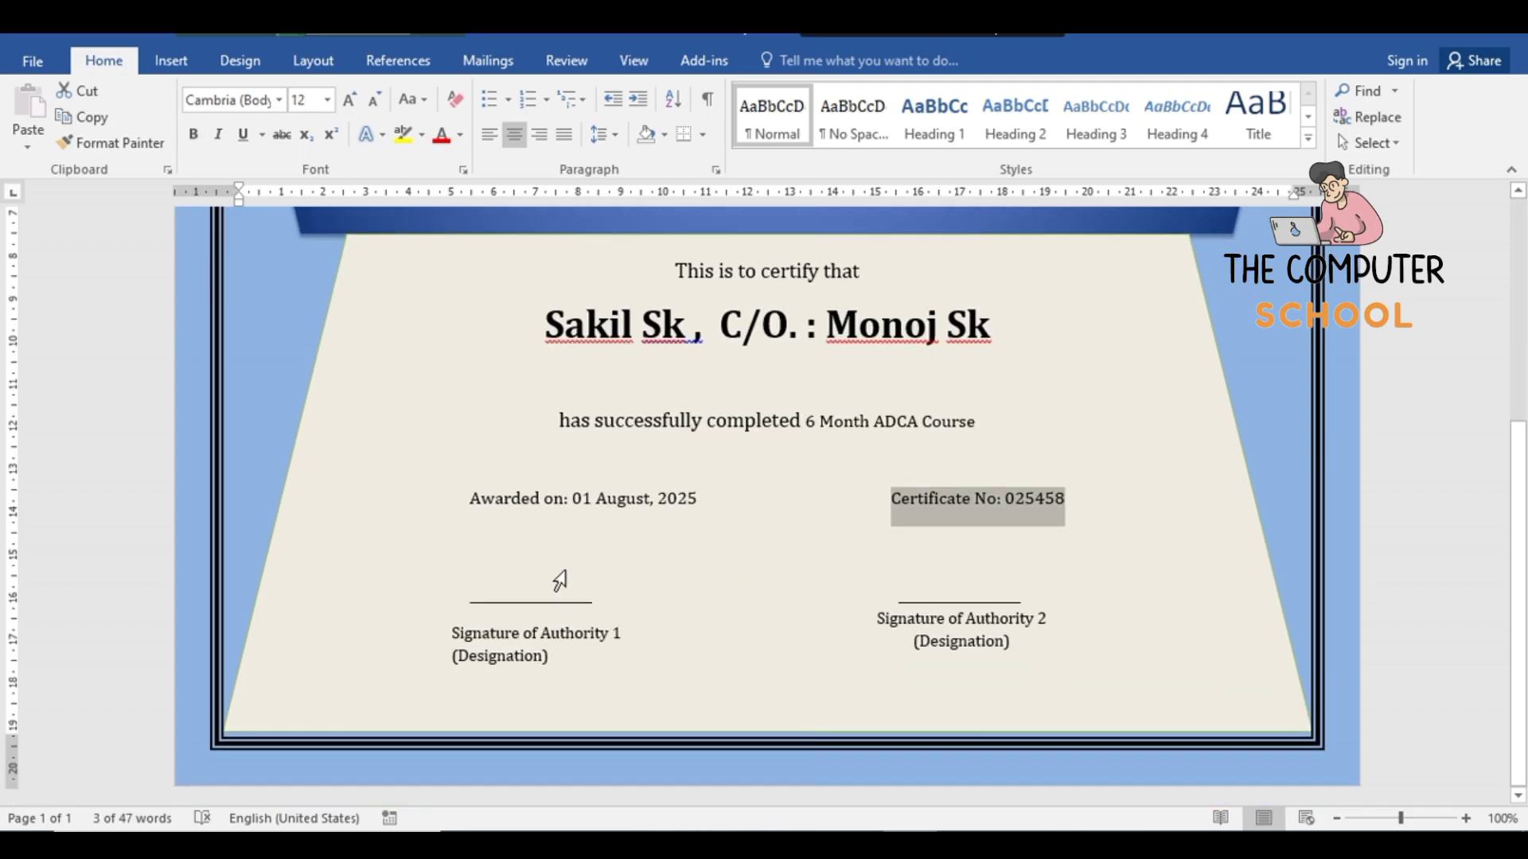
pyautogui.rightClick(563, 583)
pyautogui.click(1044, 582)
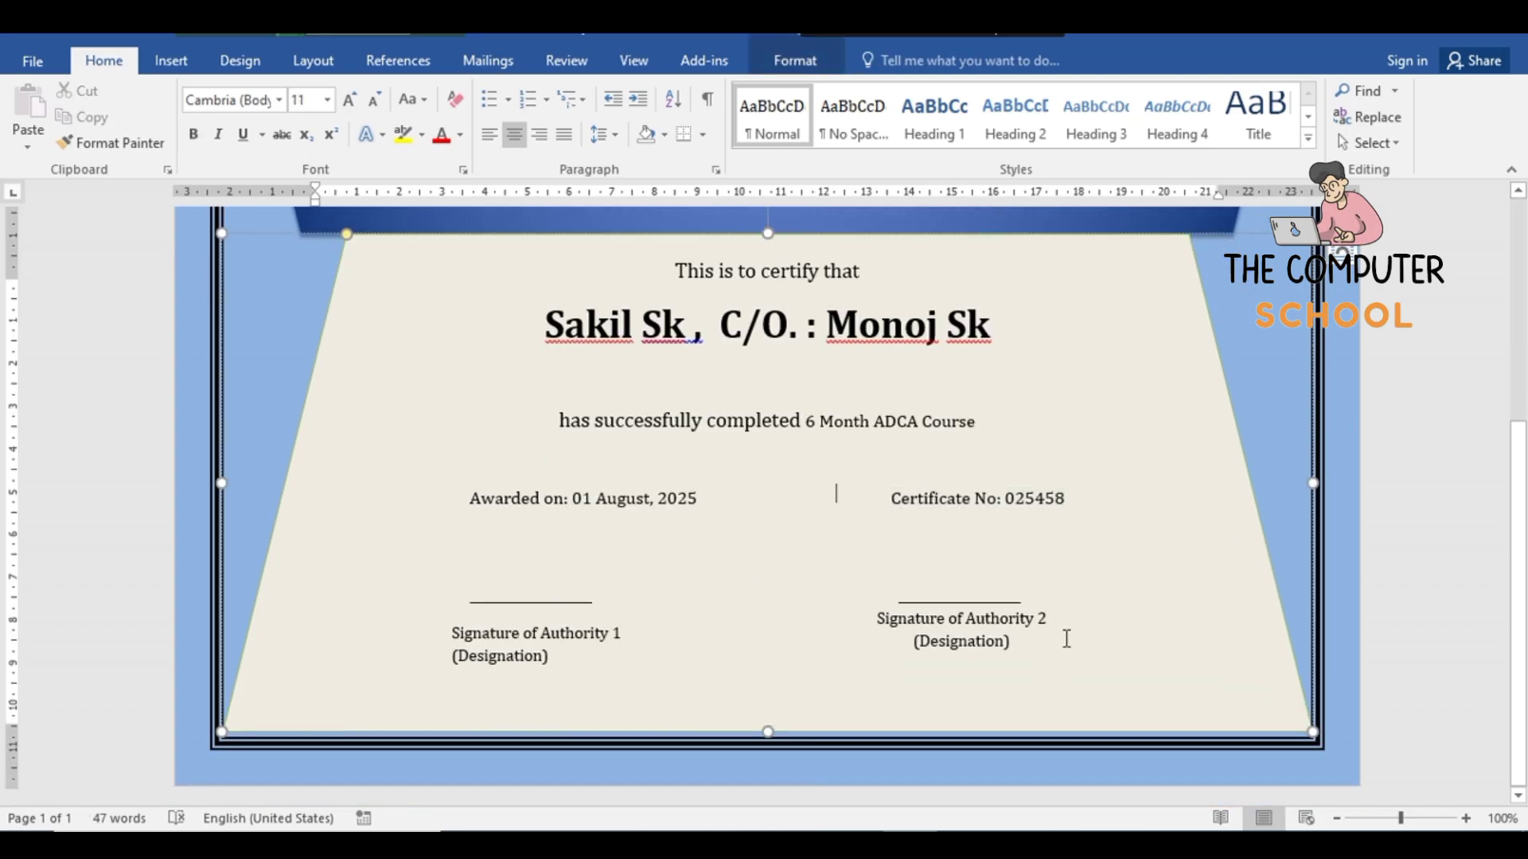
pyautogui.scroll(4, 1071, 562)
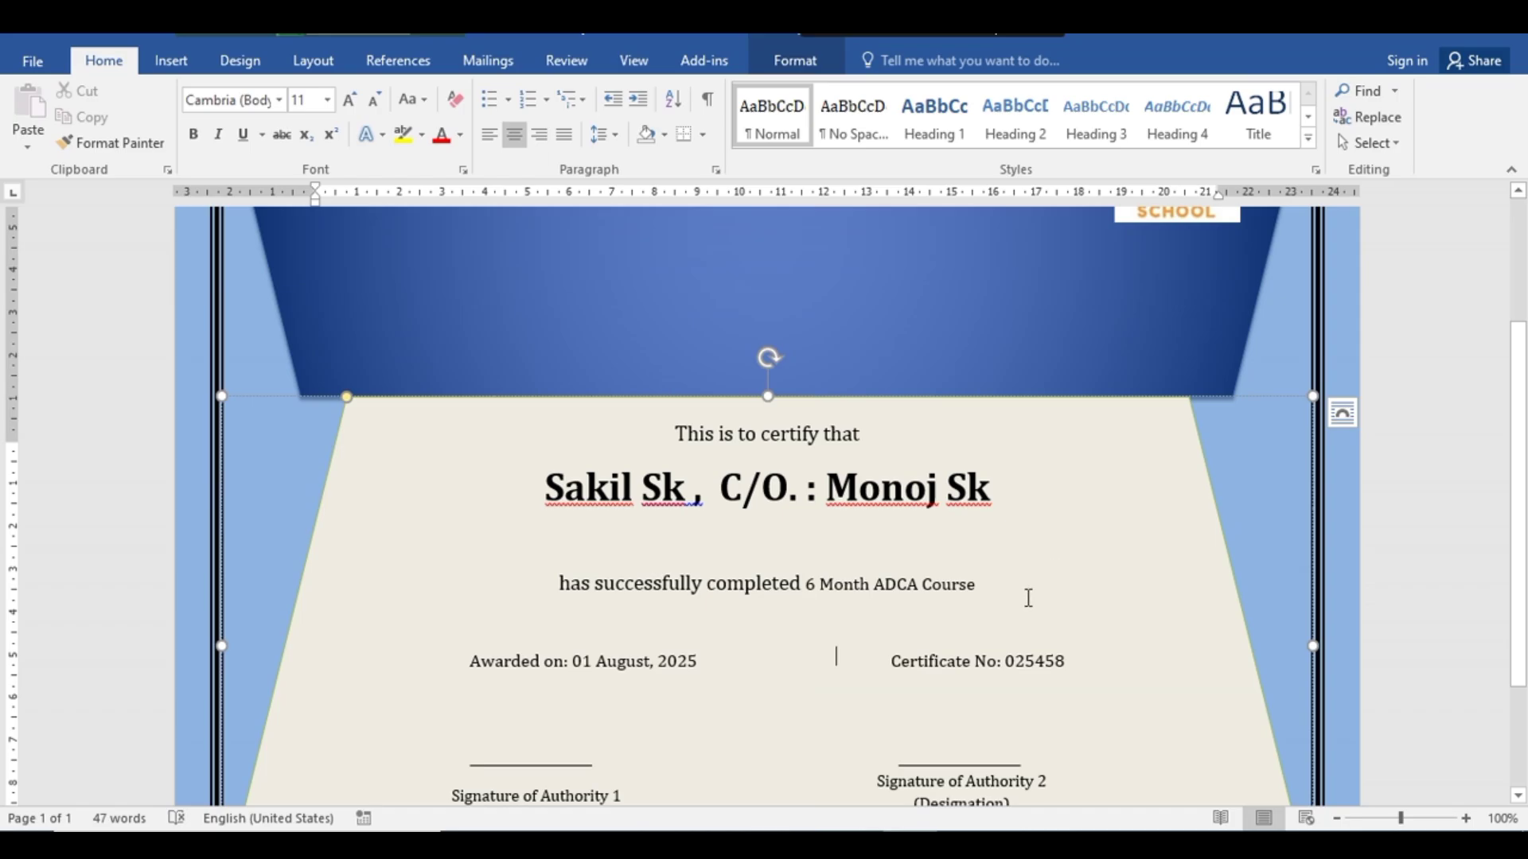
pyautogui.scroll(5, 1026, 597)
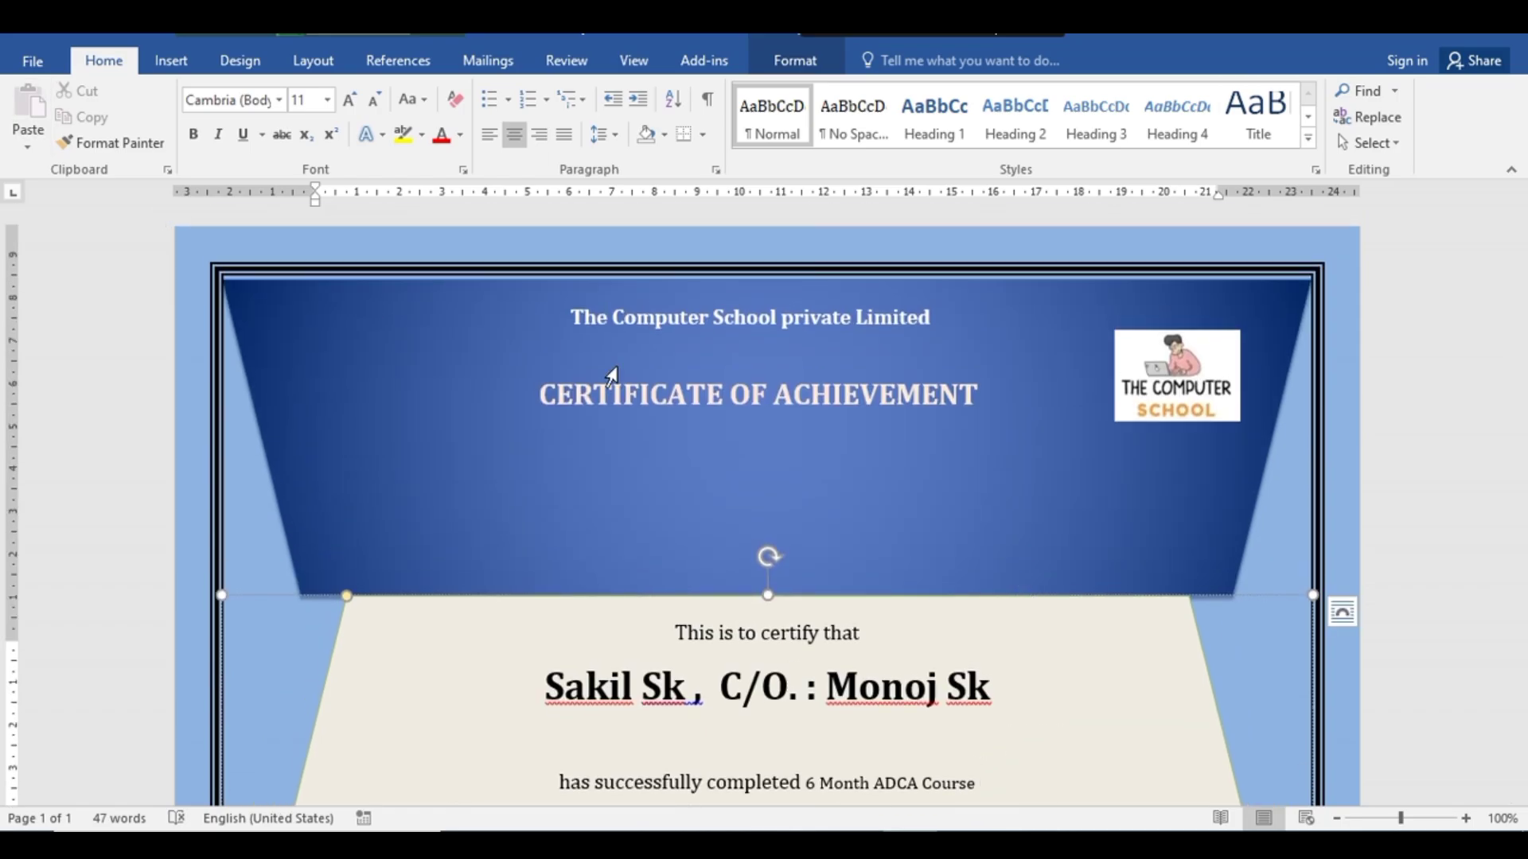
# Link the existing data workbook from the certificate folder as the mail merge recipient list, using table 'N-A$' with first-row column headers.
pyautogui.click(488, 62)
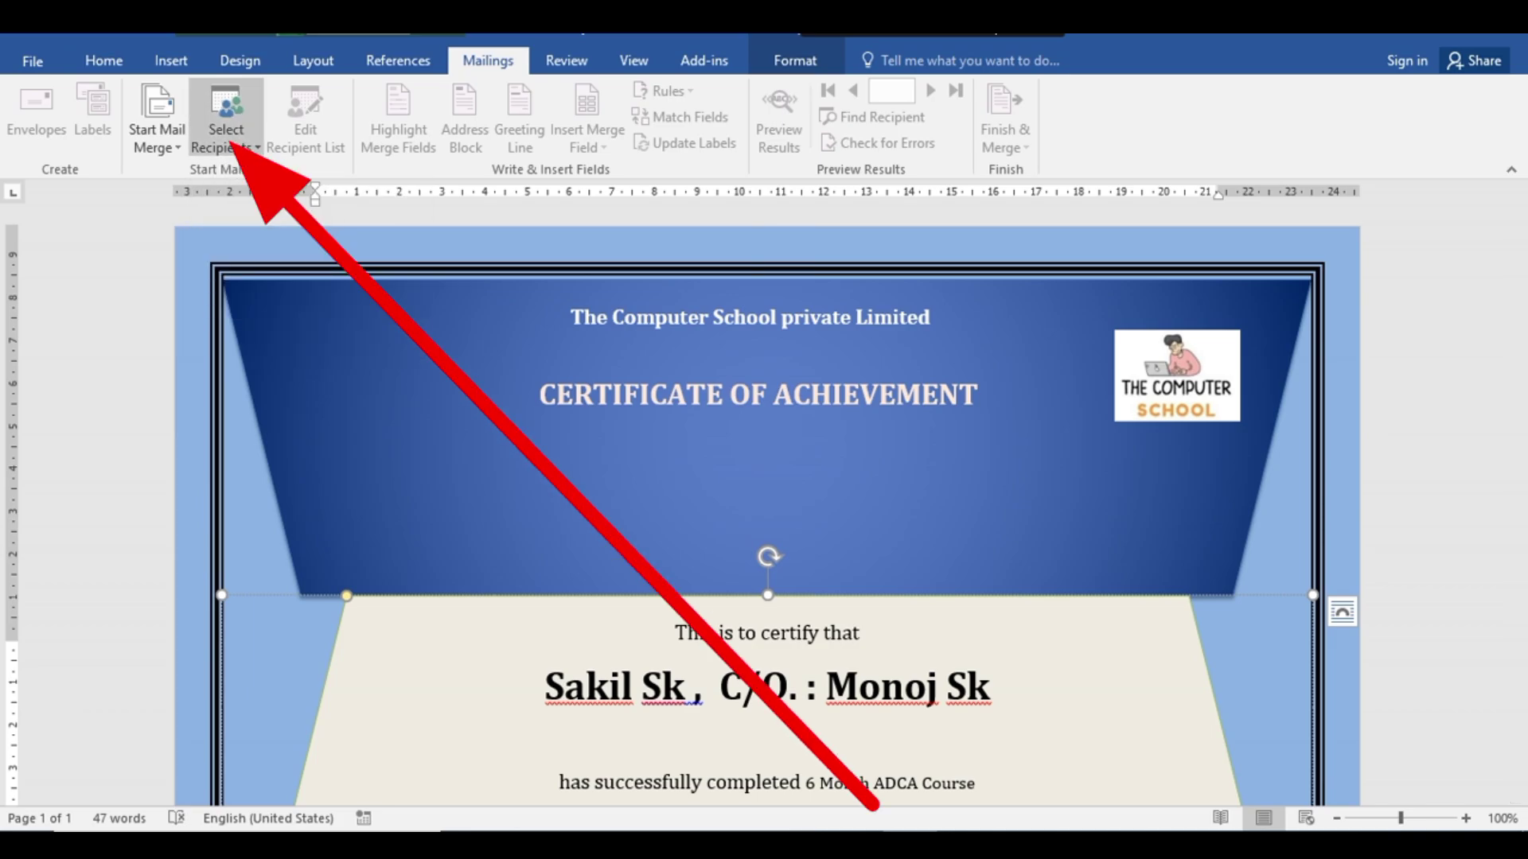
pyautogui.click(245, 148)
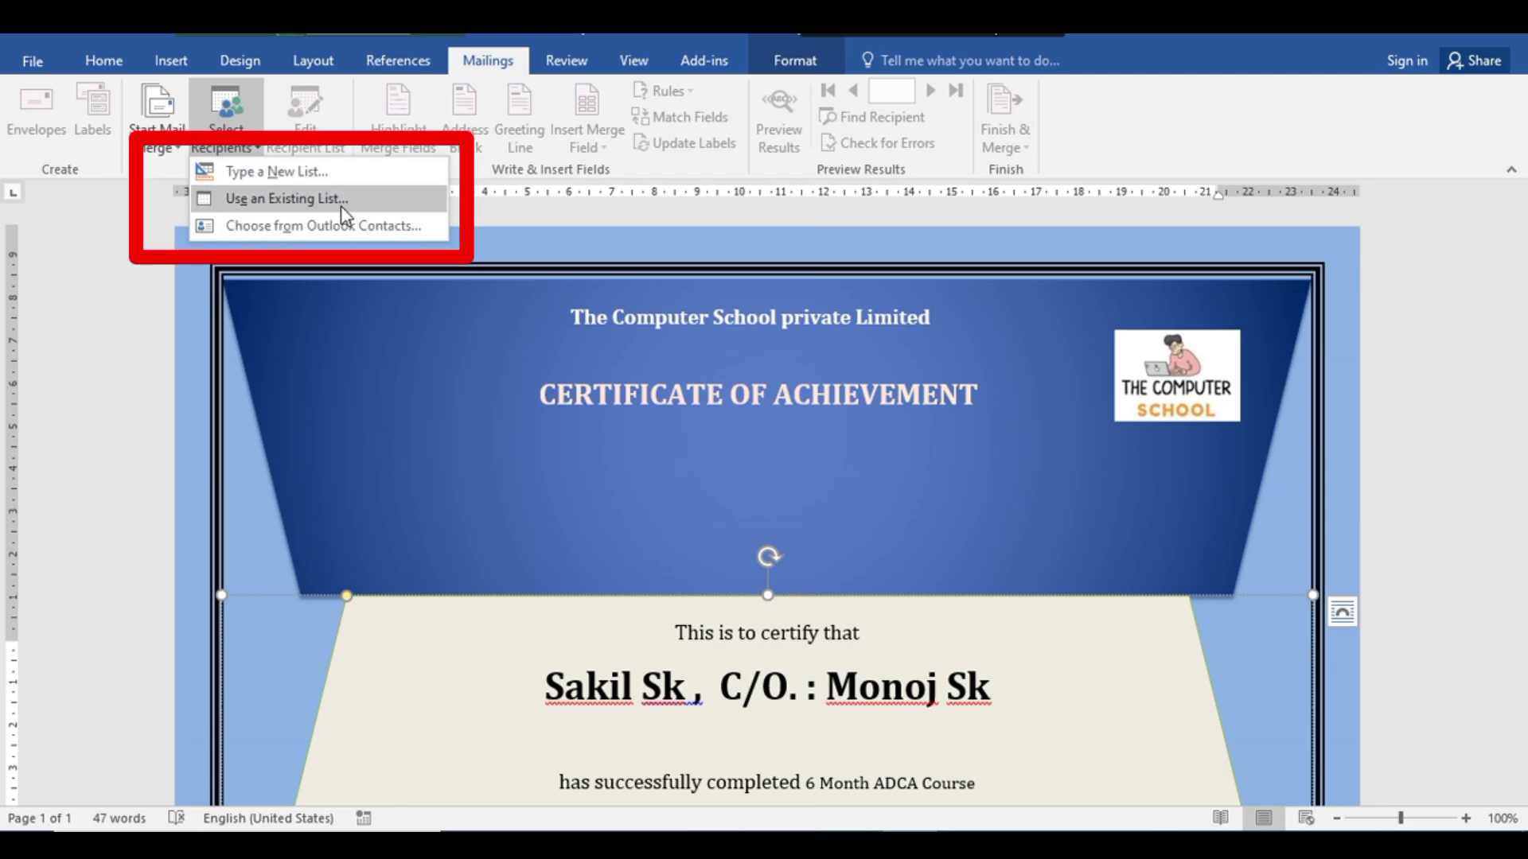
pyautogui.click(293, 203)
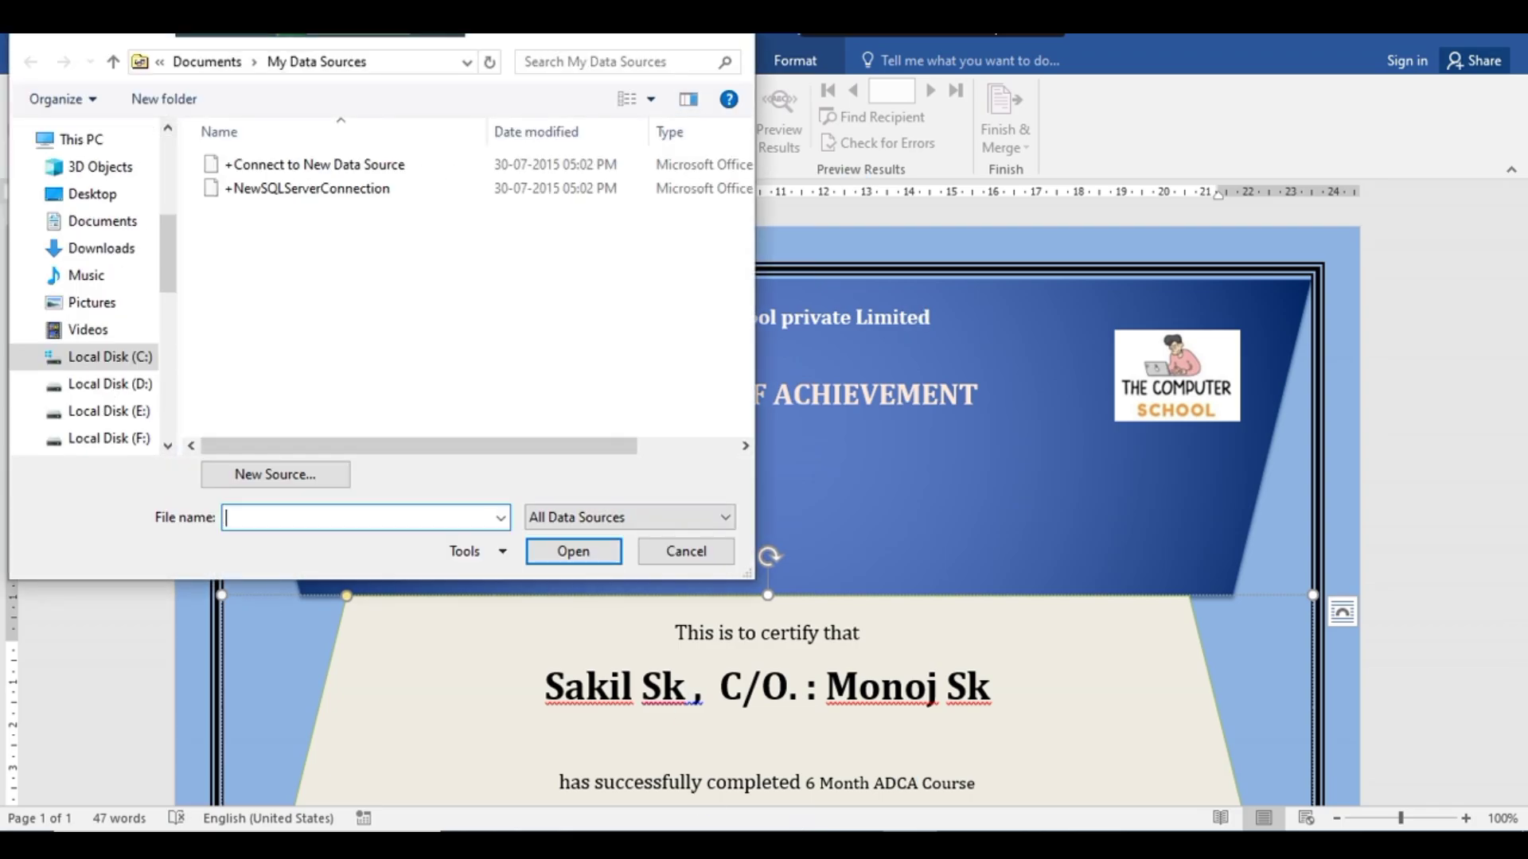
pyautogui.moveTo(515, 32); pyautogui.dragTo(698, 113)
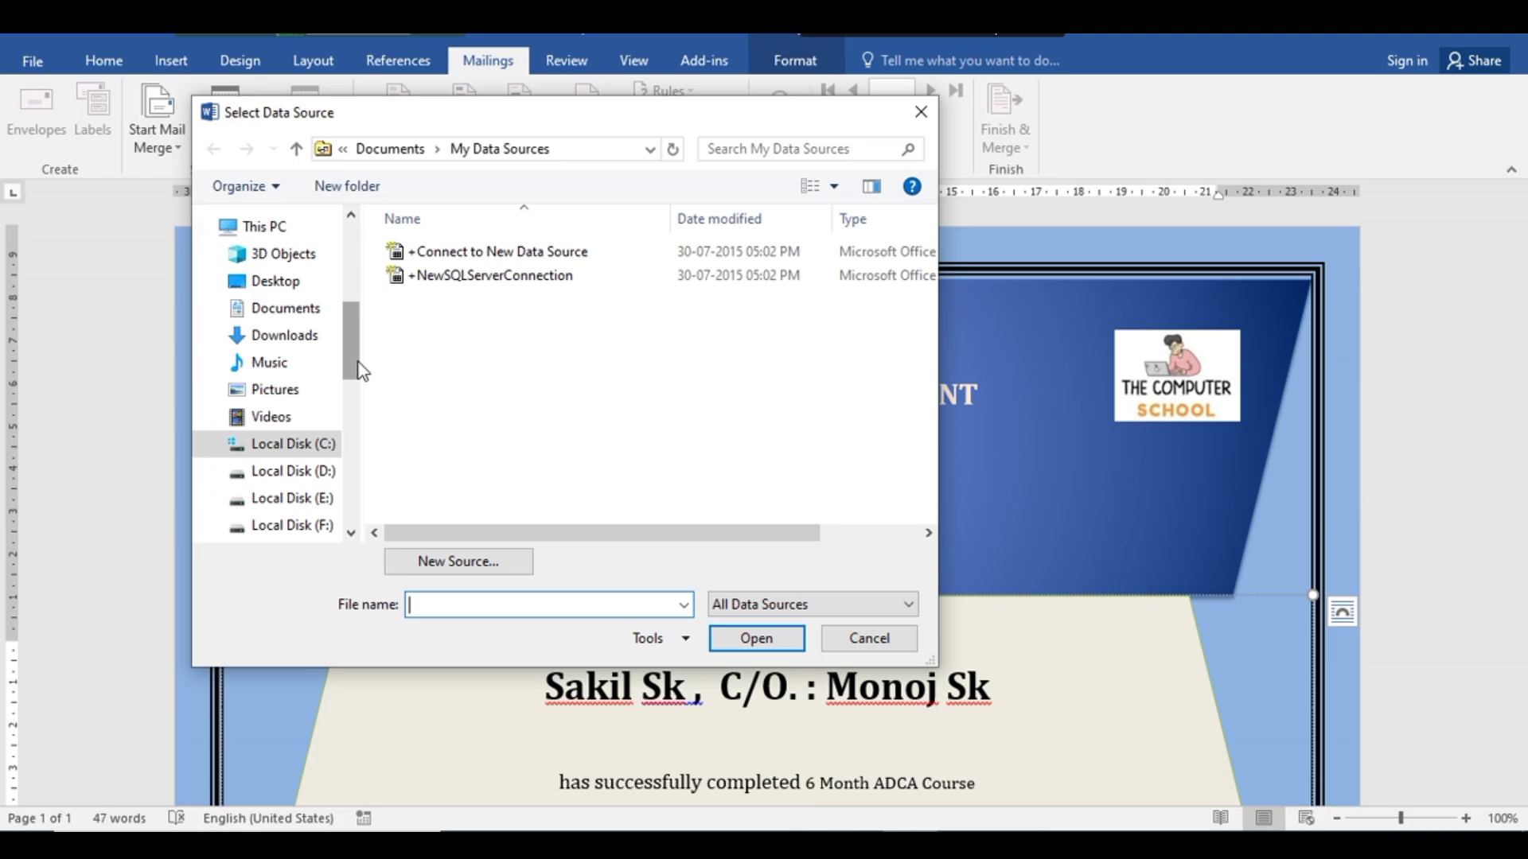
pyautogui.moveTo(359, 370); pyautogui.dragTo(366, 271)
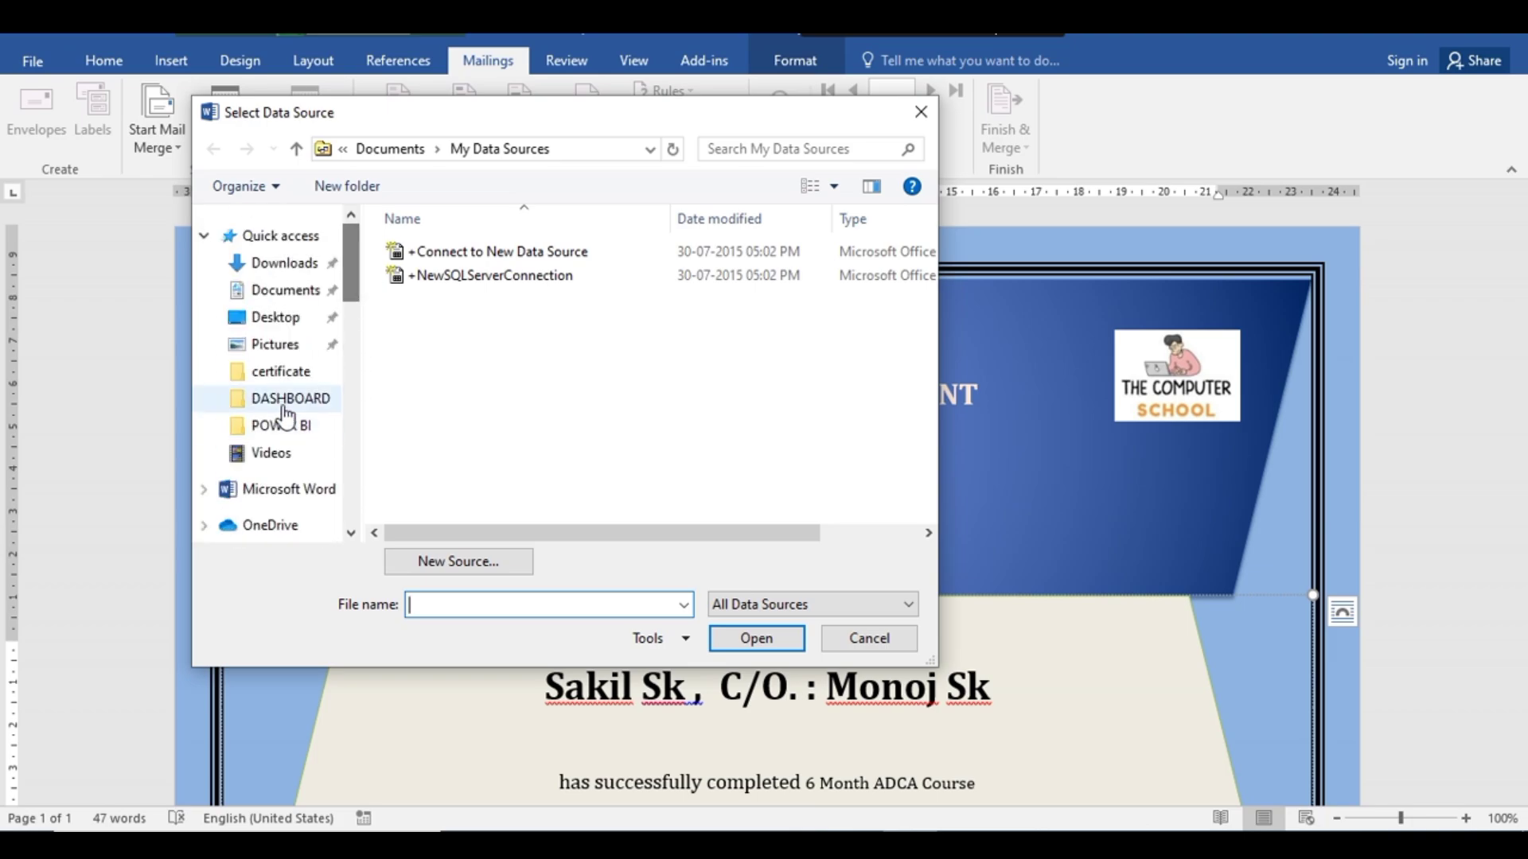
pyautogui.click(283, 374)
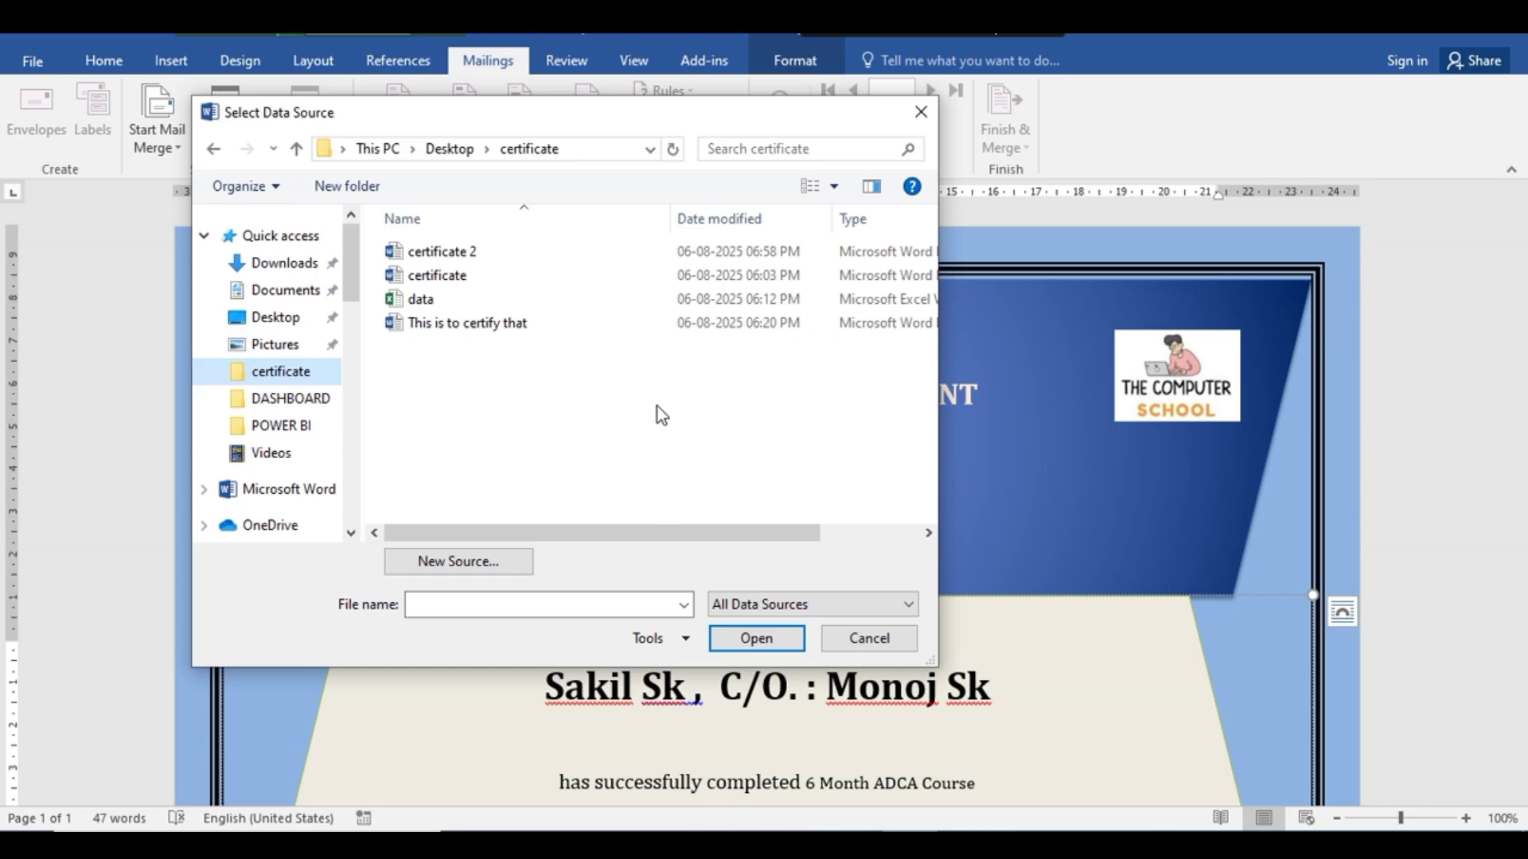
pyautogui.click(420, 307)
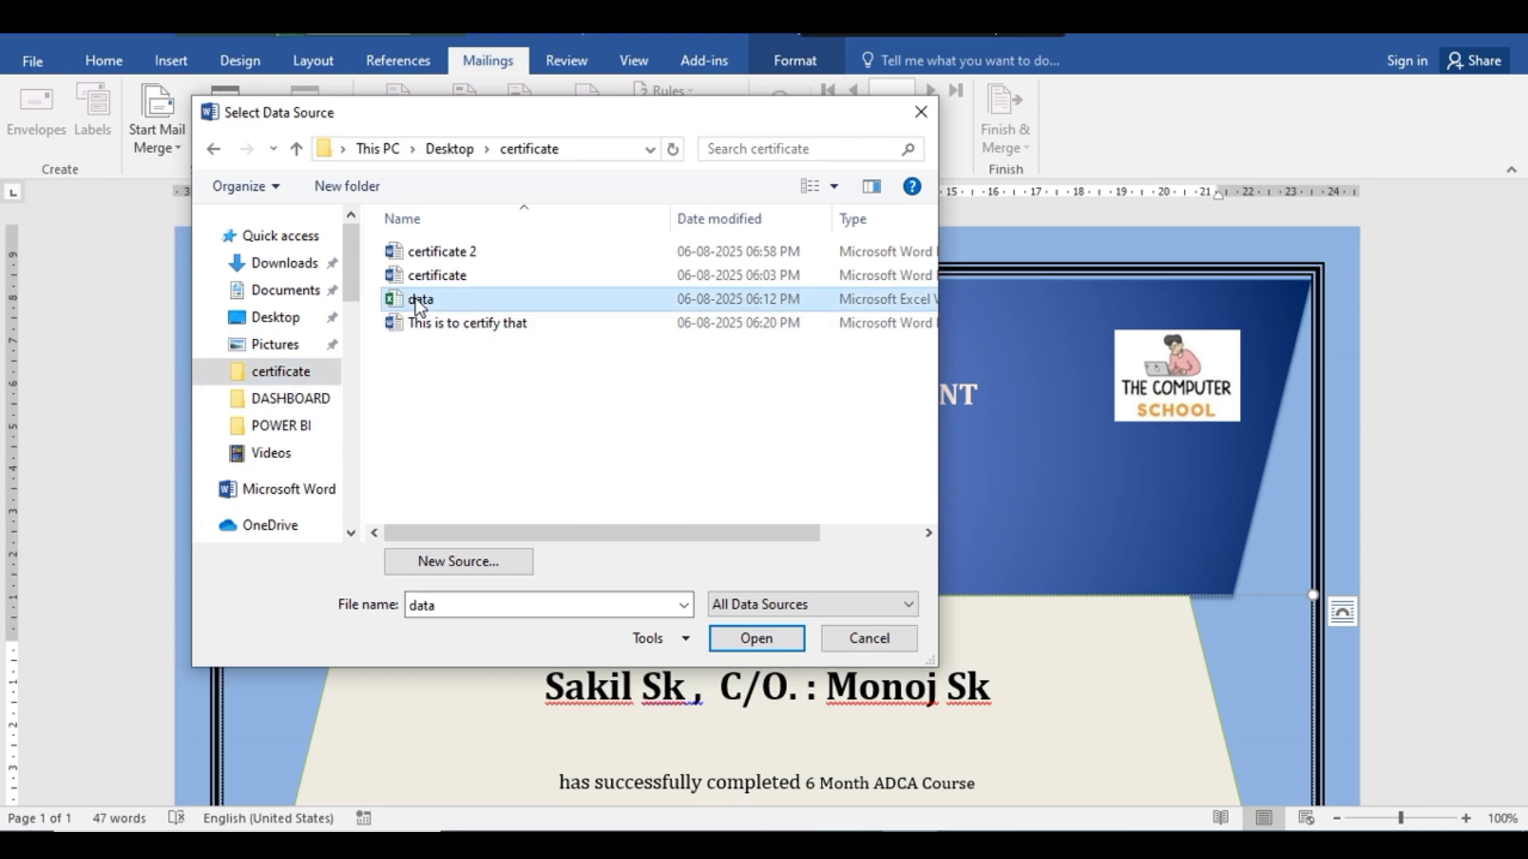
pyautogui.click(762, 641)
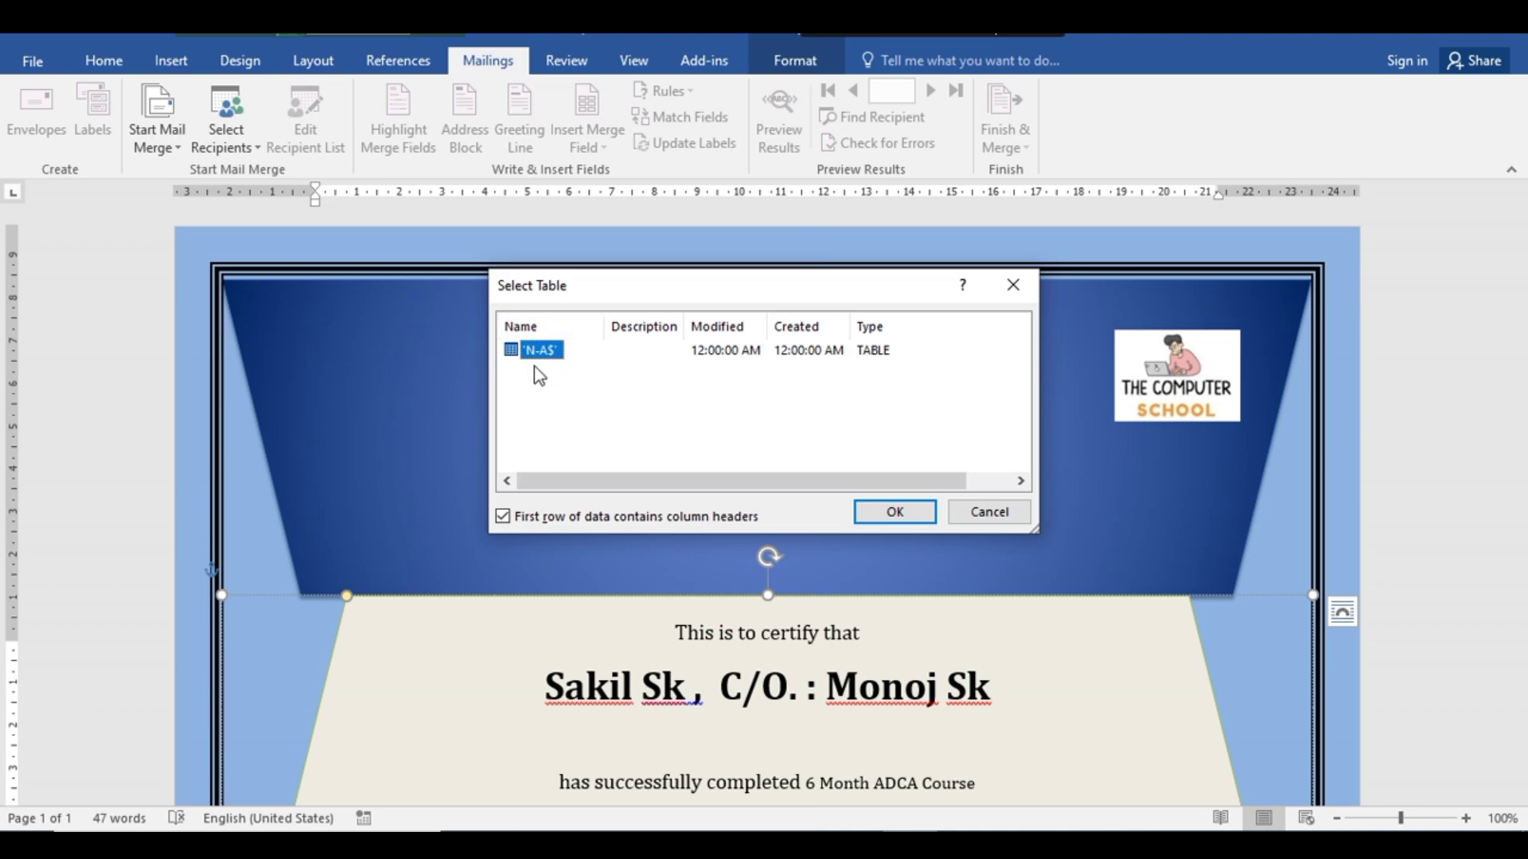
pyautogui.click(893, 513)
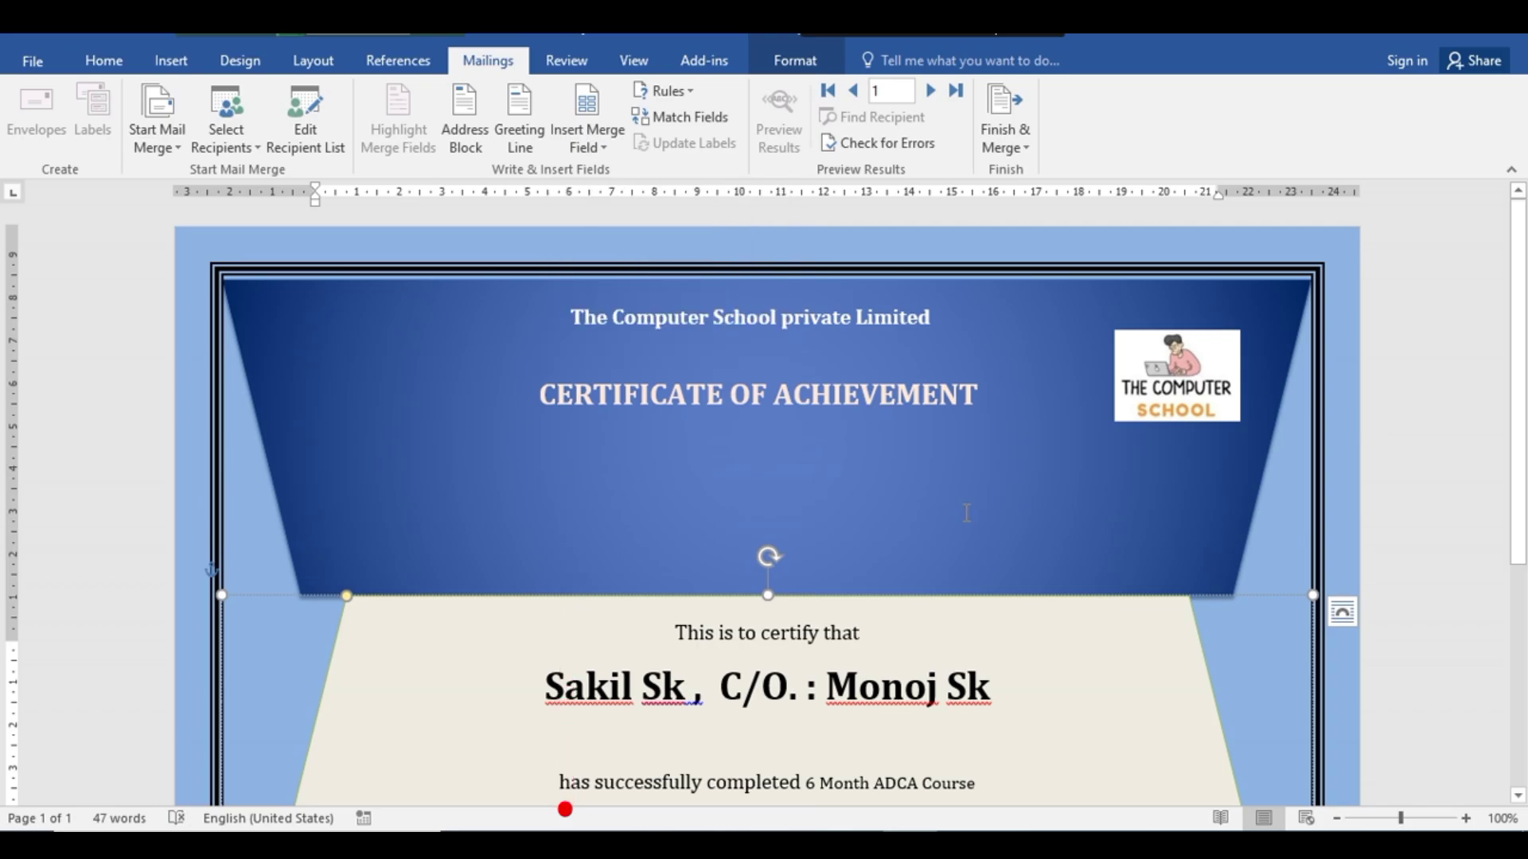
# Replace the sample student name before "C/O." on the certificate with the STUDENTS__NAME merge field.
pyautogui.scroll(-2, 924, 483)
pyautogui.scroll(-3, 924, 483)
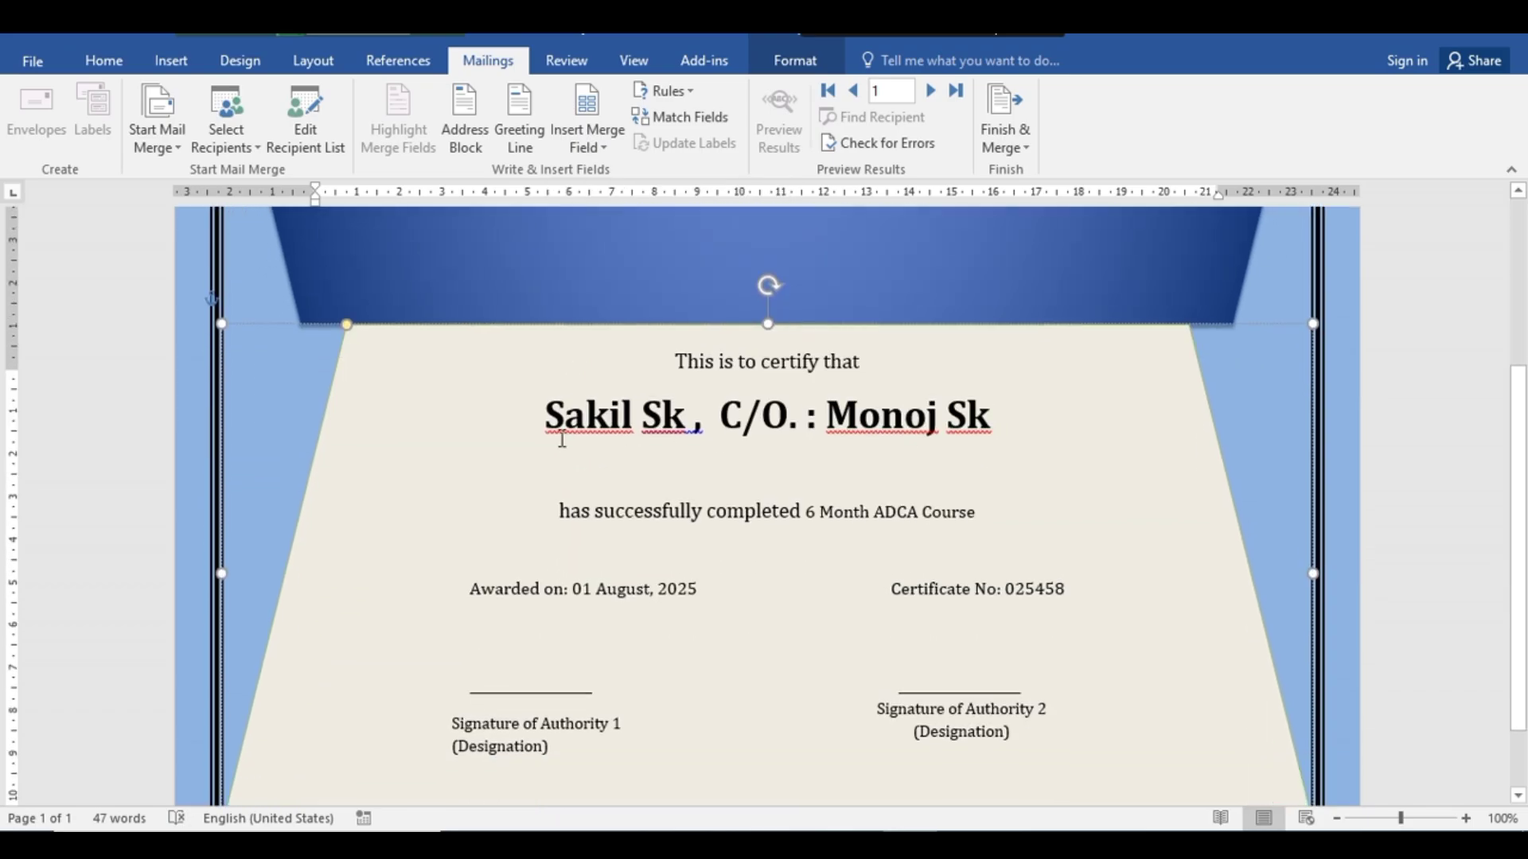
pyautogui.moveTo(552, 418); pyautogui.dragTo(677, 417)
pyautogui.scroll(5, 897, 430)
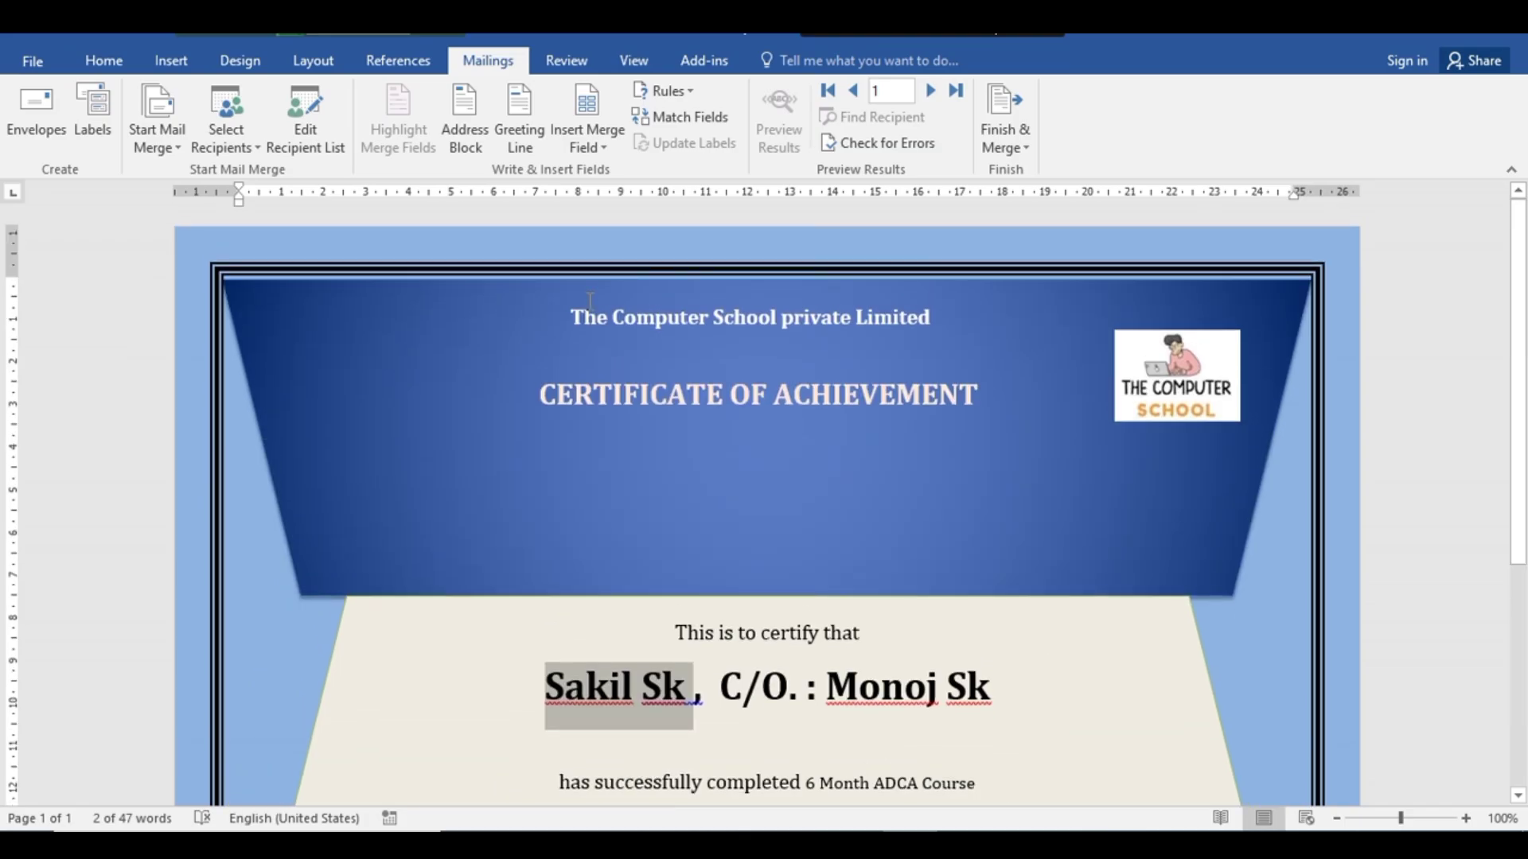
pyautogui.click(603, 149)
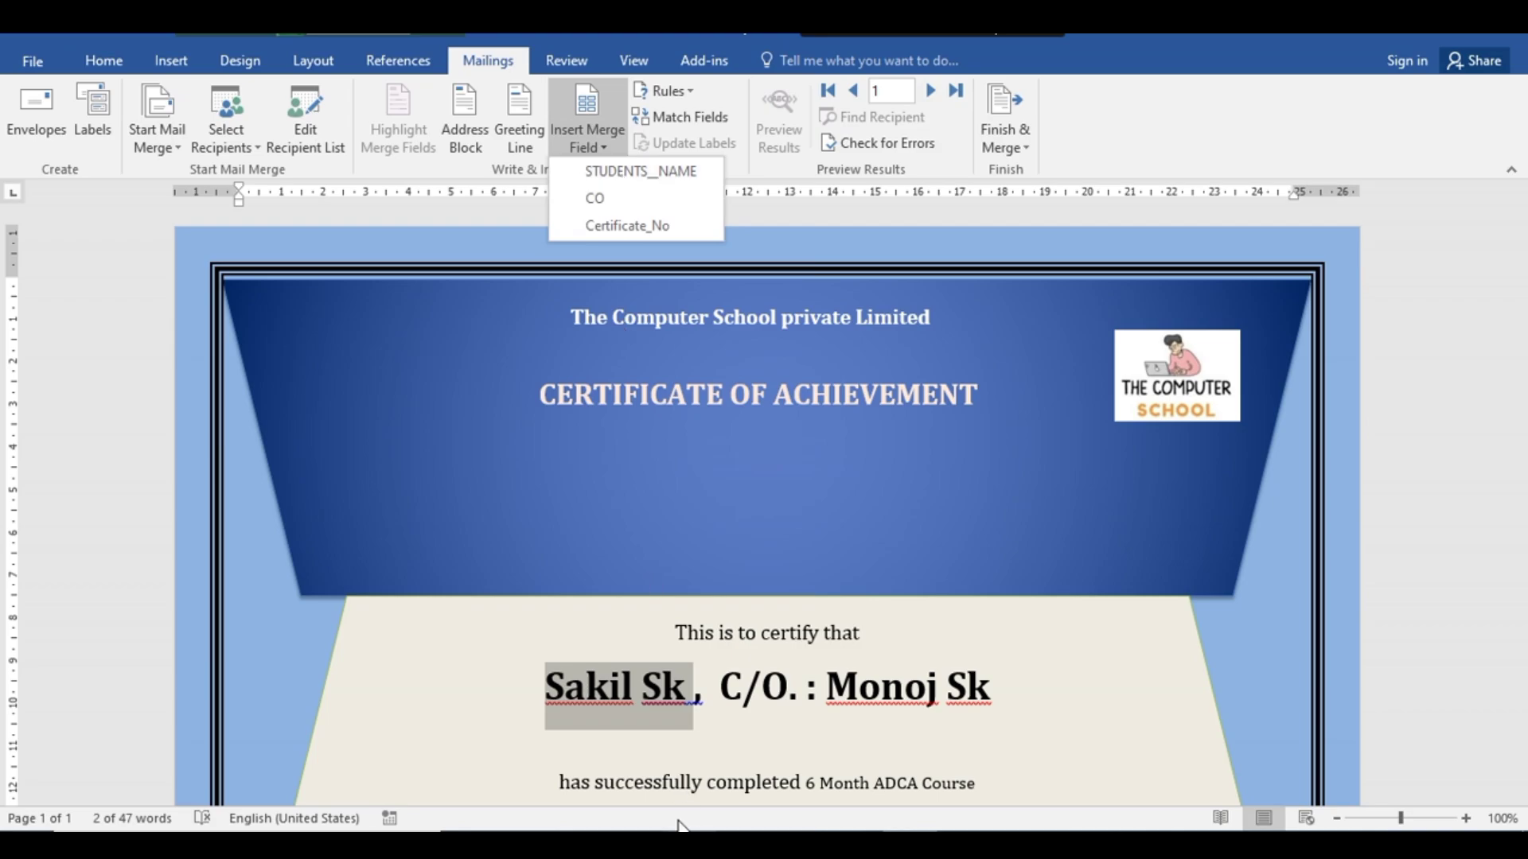
pyautogui.click(639, 689)
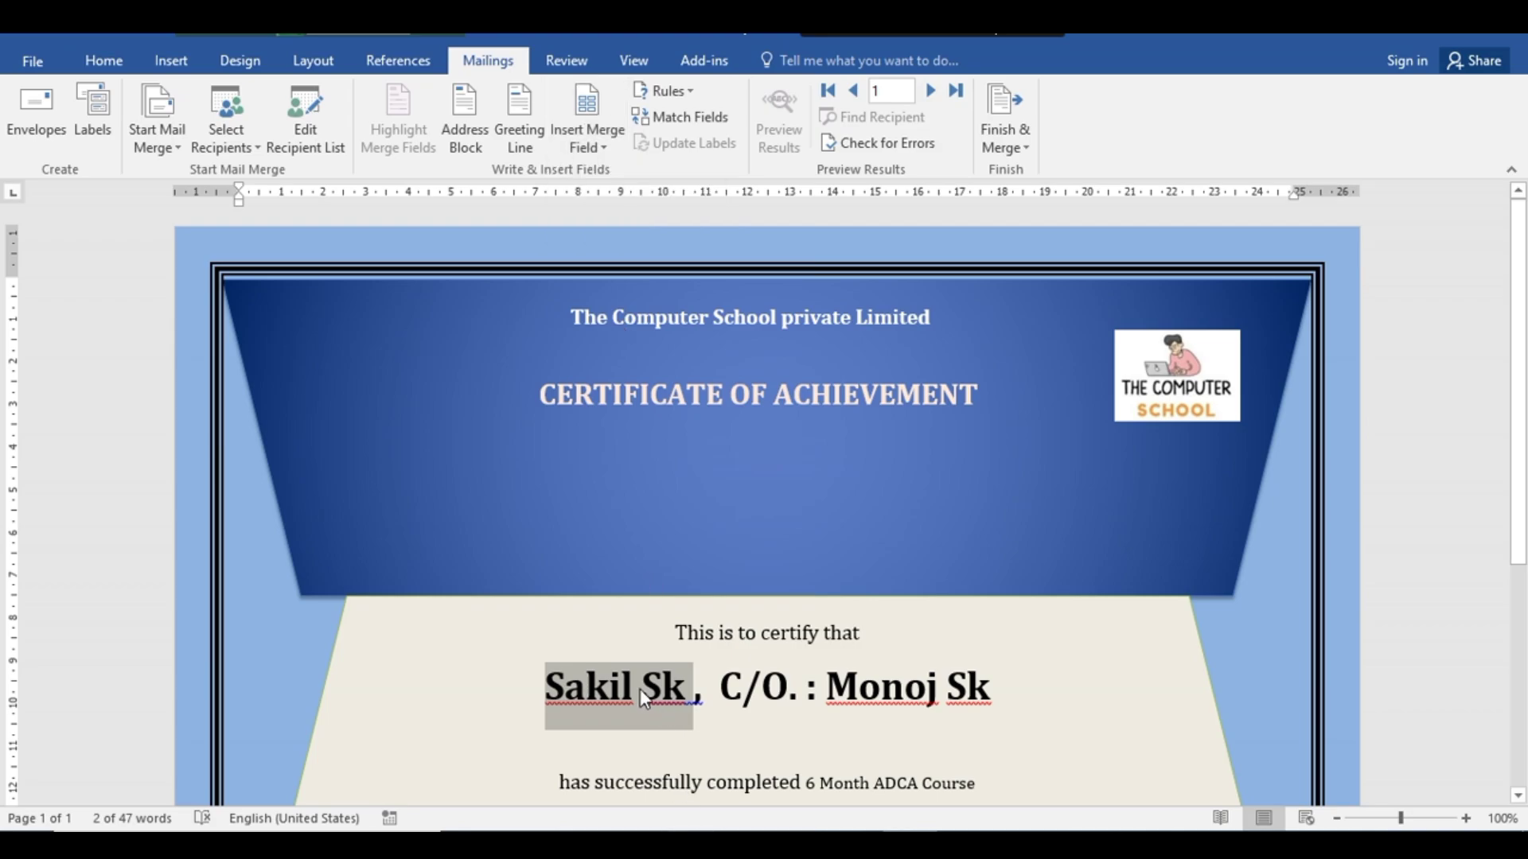
pyautogui.press('Delete')
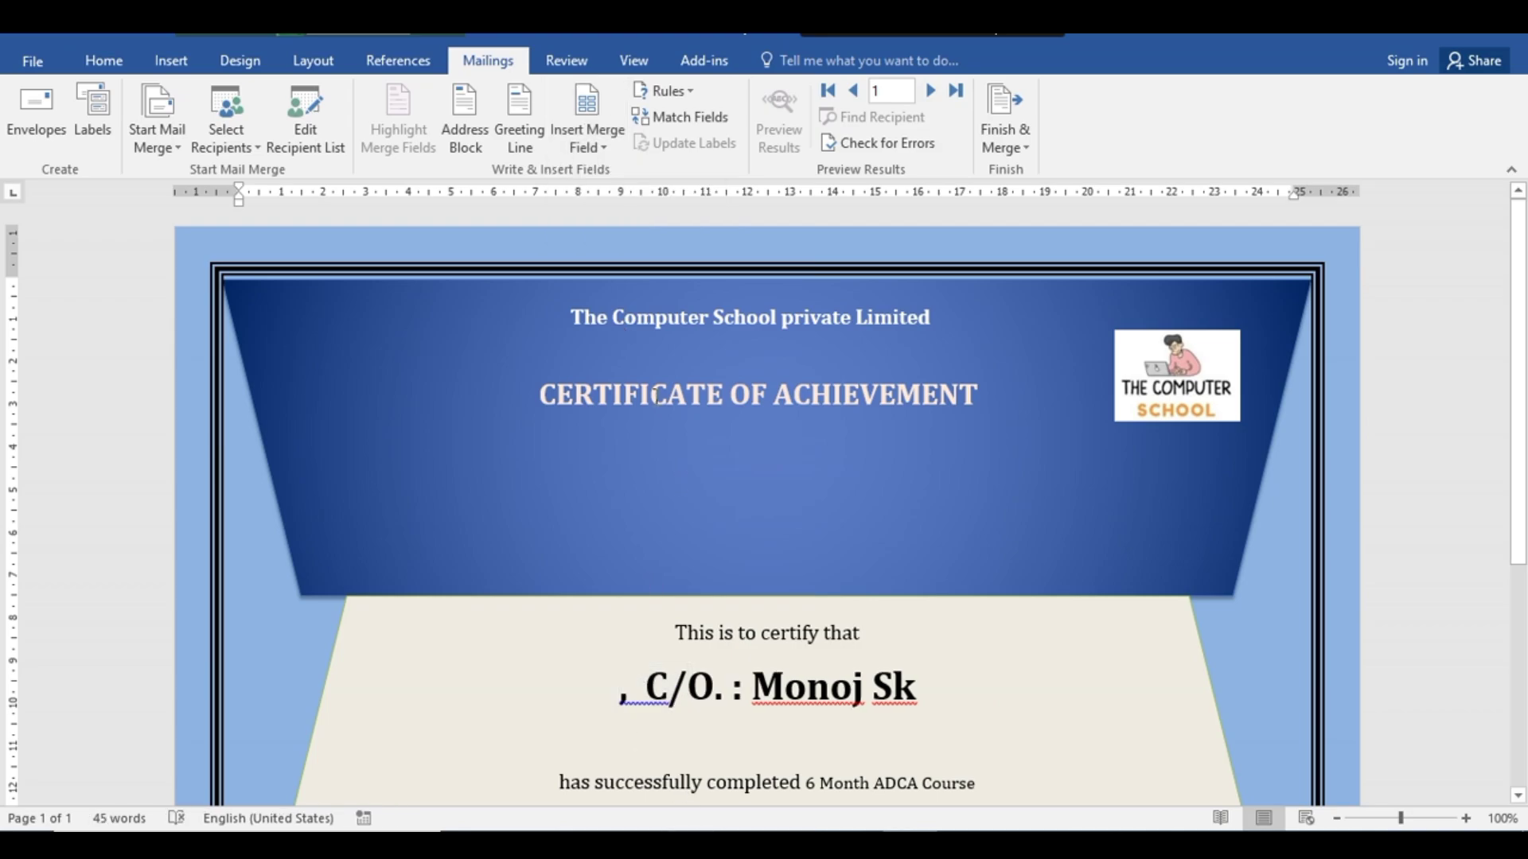
pyautogui.click(604, 149)
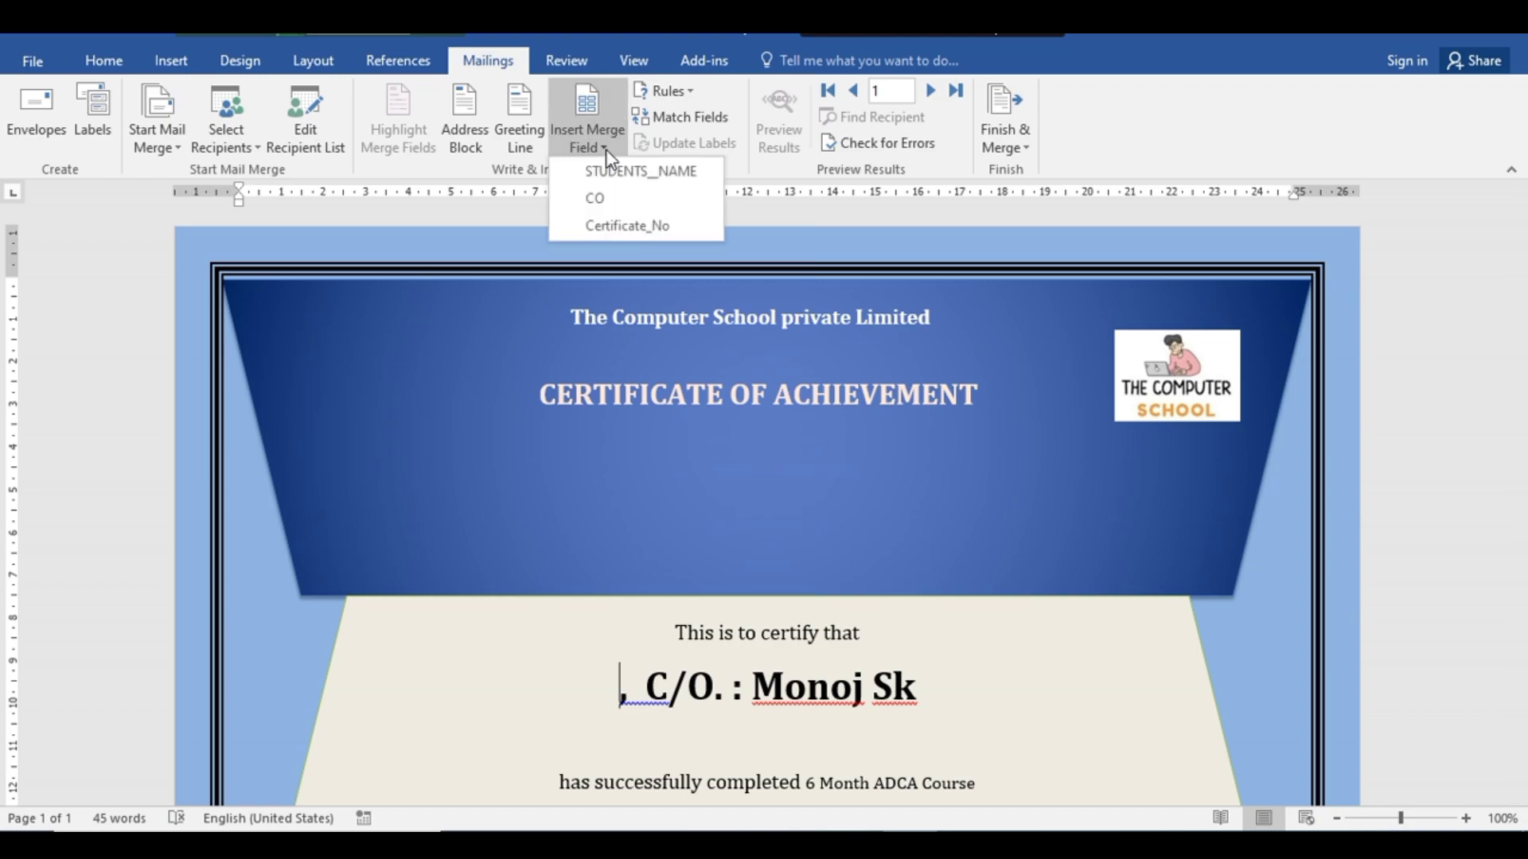
pyautogui.click(677, 173)
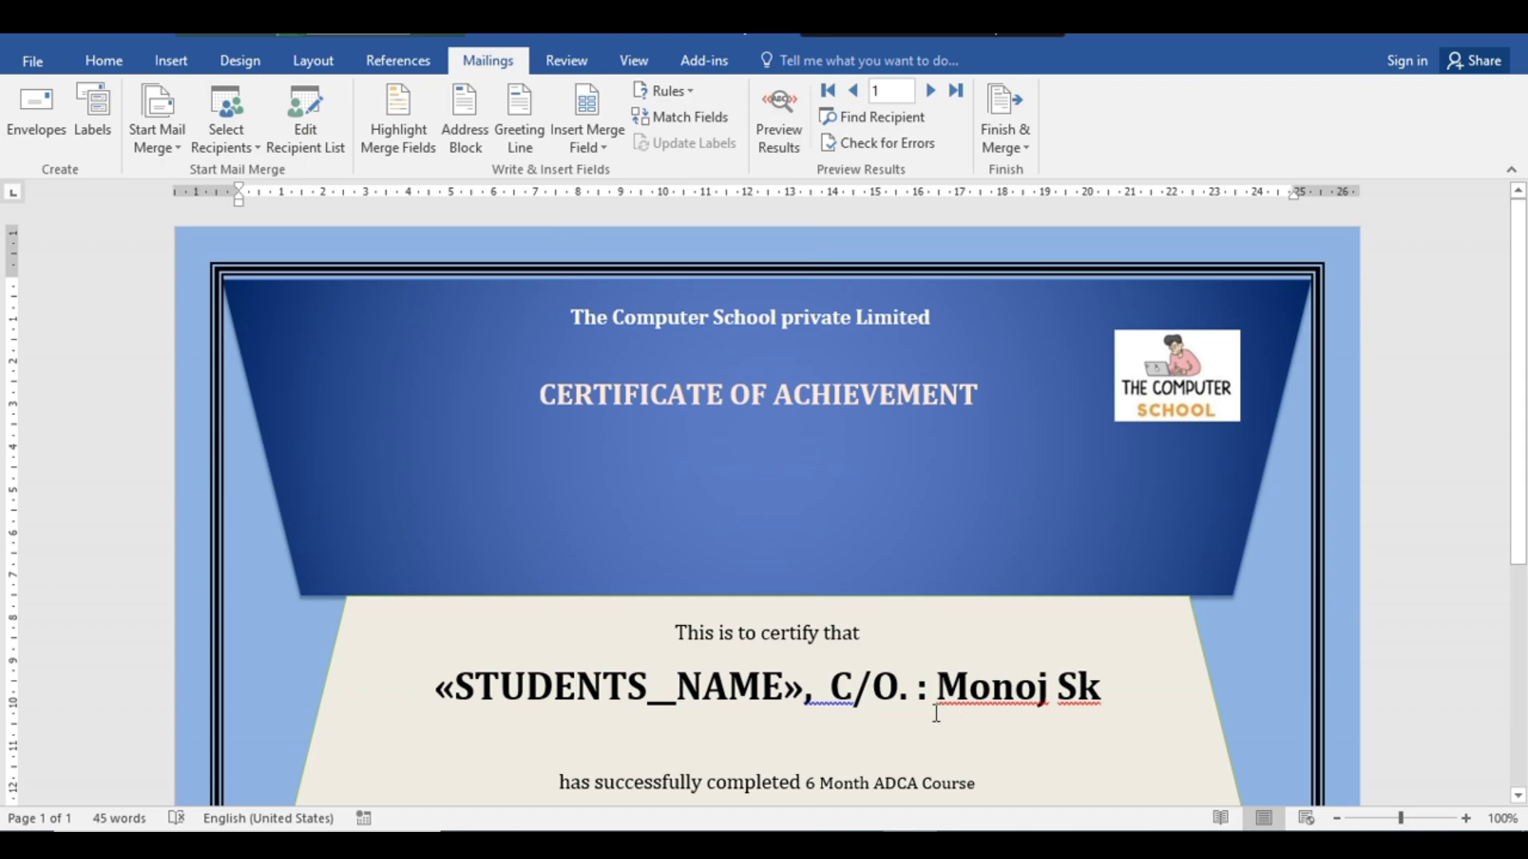
# Replace the sample guardian name after "C/O. :" on the certificate with the CO merge field.
pyautogui.moveTo(941, 690); pyautogui.dragTo(1099, 691)
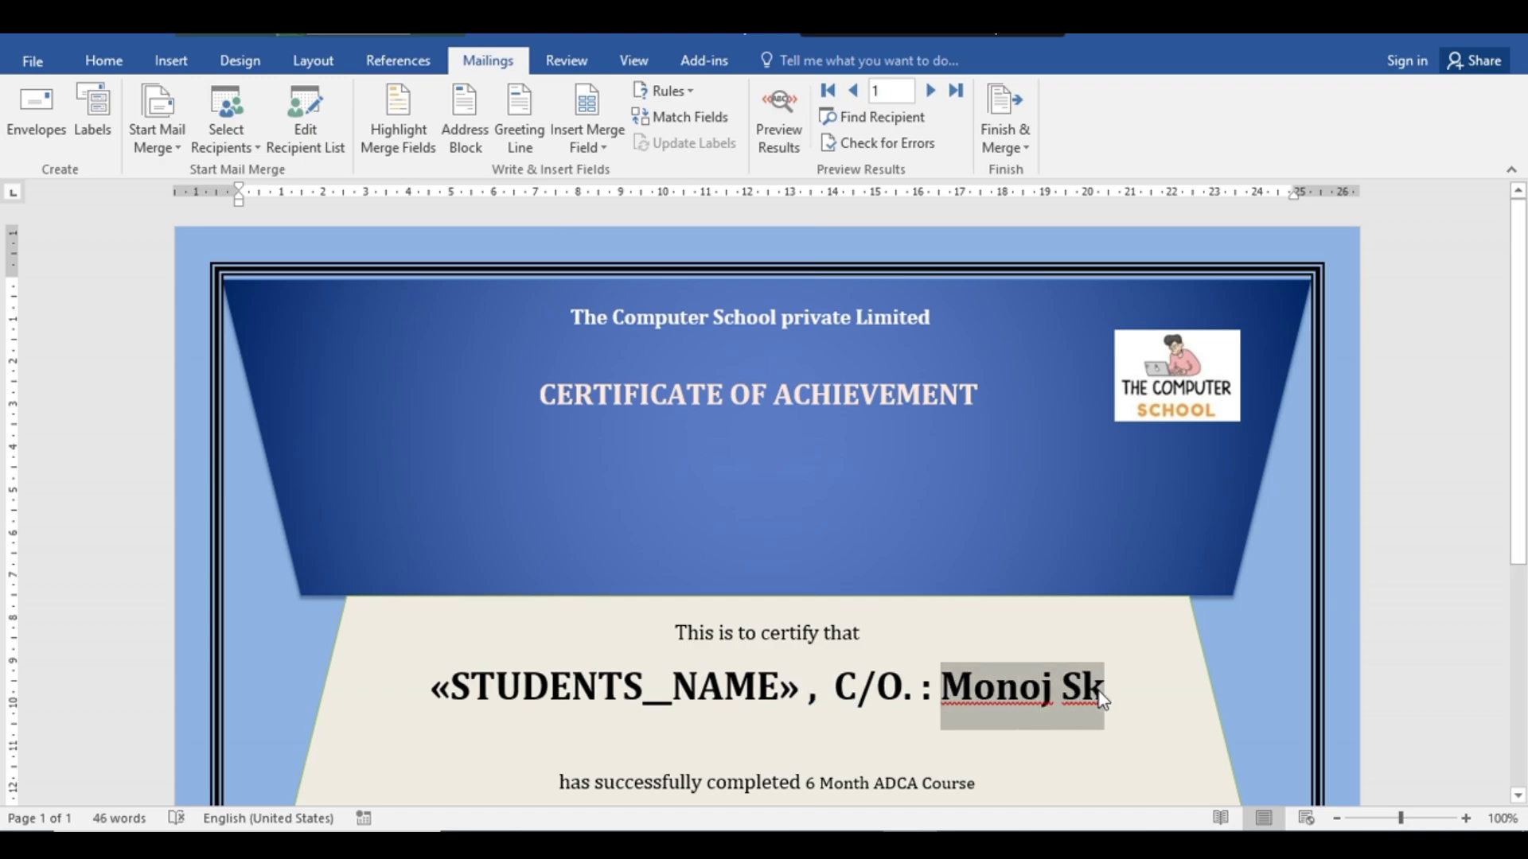
pyautogui.press('Delete')
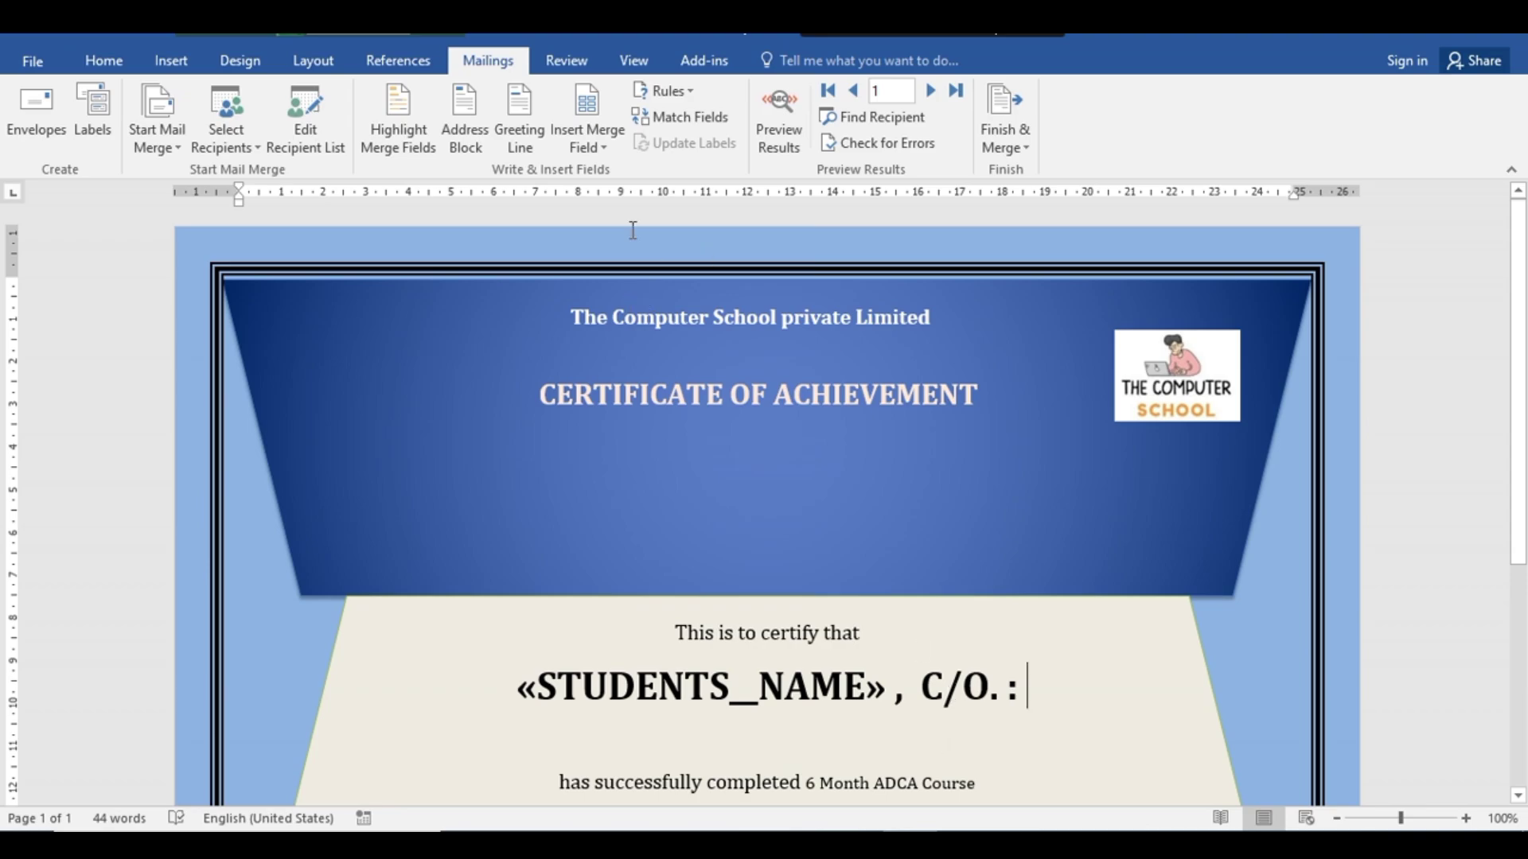
pyautogui.click(603, 154)
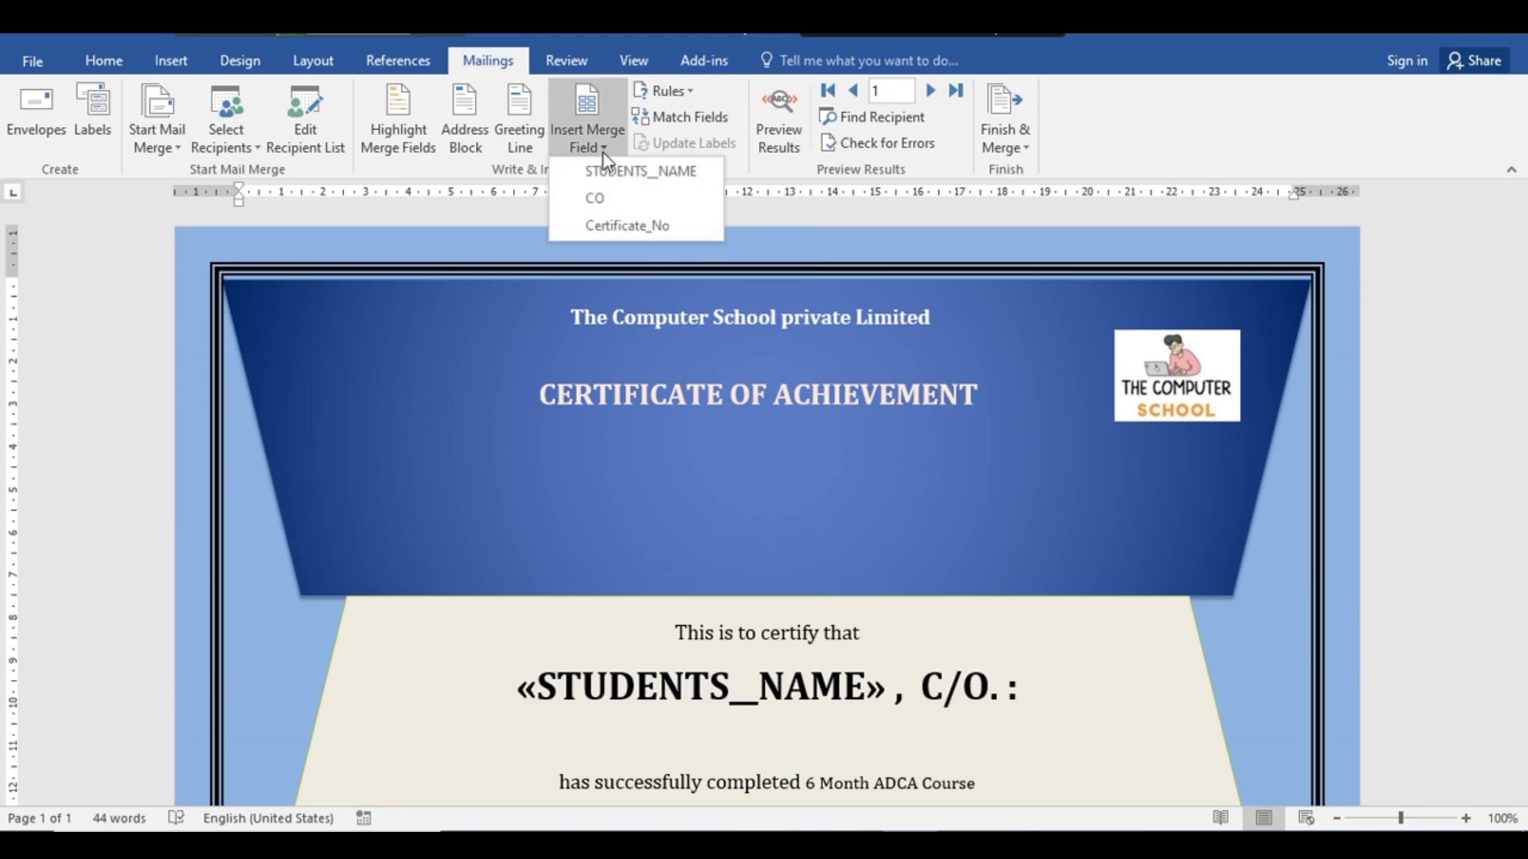
pyautogui.click(617, 200)
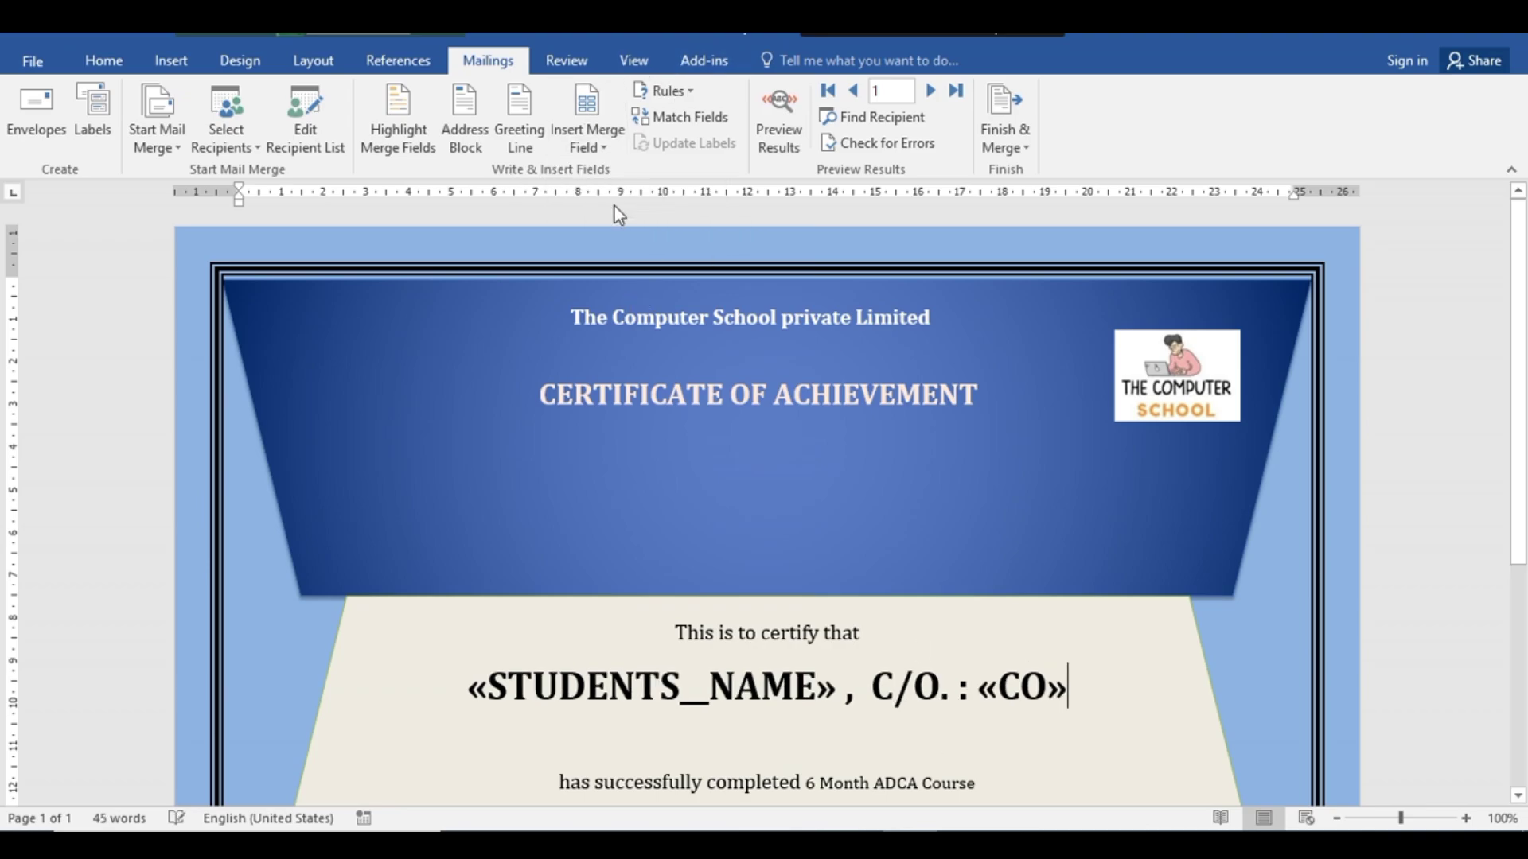
# Replace the sample number after "Certificate No:" with the Certificate_No merge field.
pyautogui.scroll(-2, 971, 613)
pyautogui.scroll(-4, 970, 601)
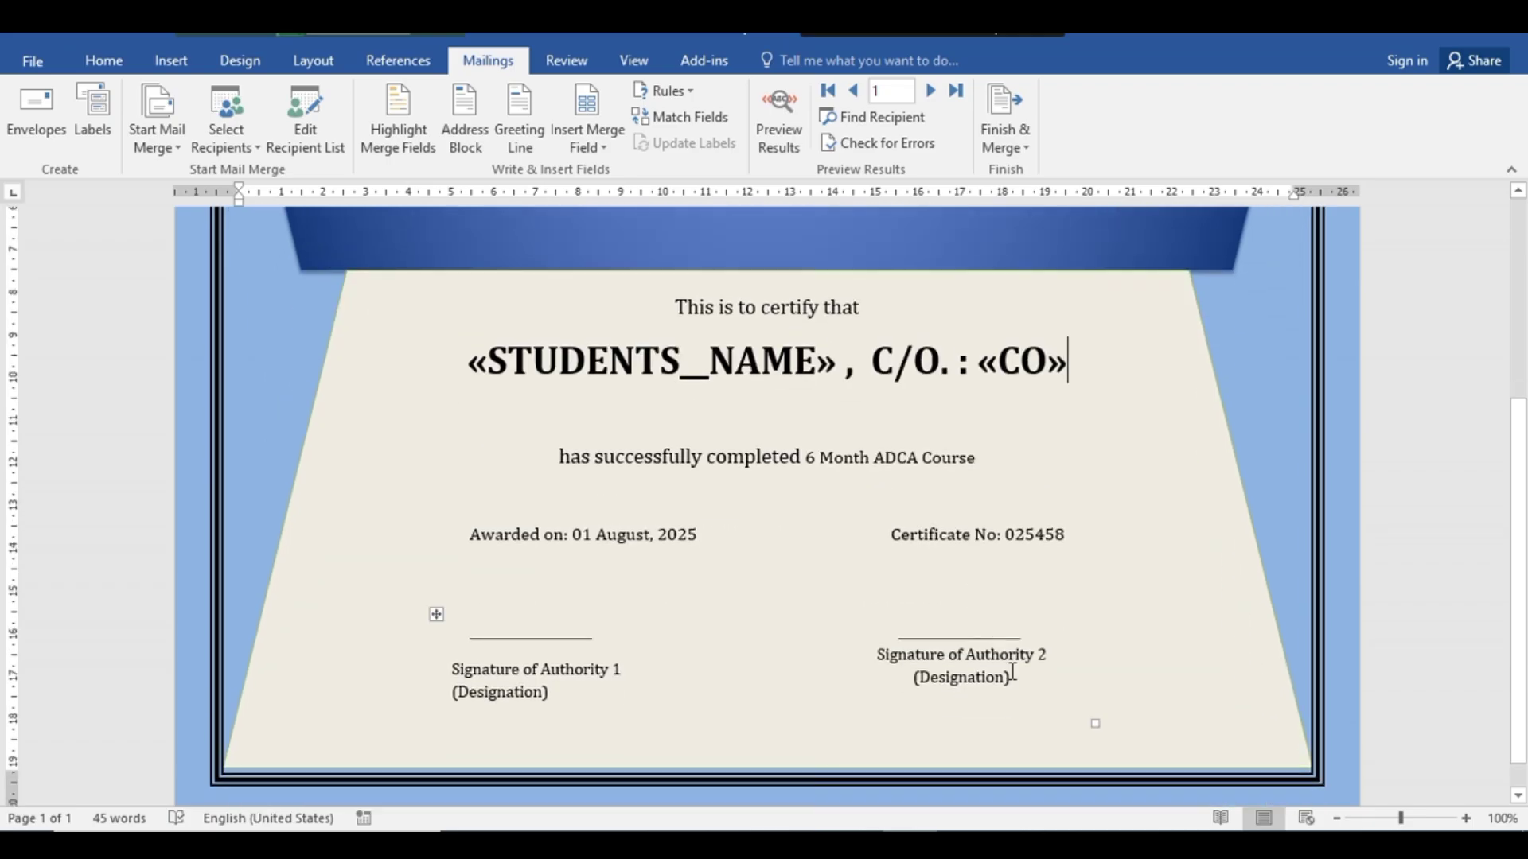
pyautogui.moveTo(1010, 535); pyautogui.dragTo(1065, 536)
pyautogui.press('Delete')
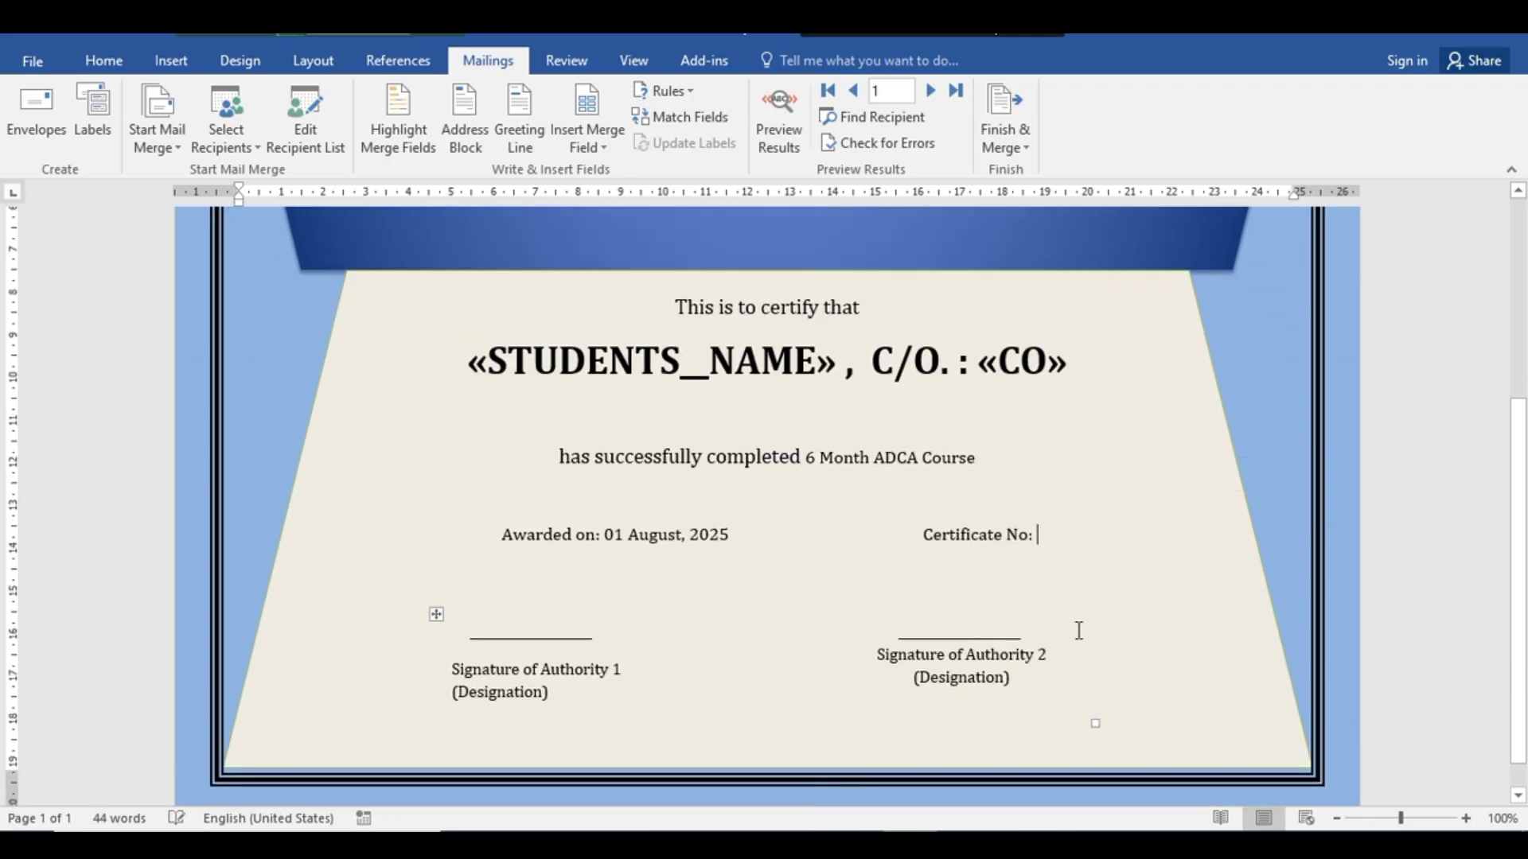
pyautogui.click(605, 149)
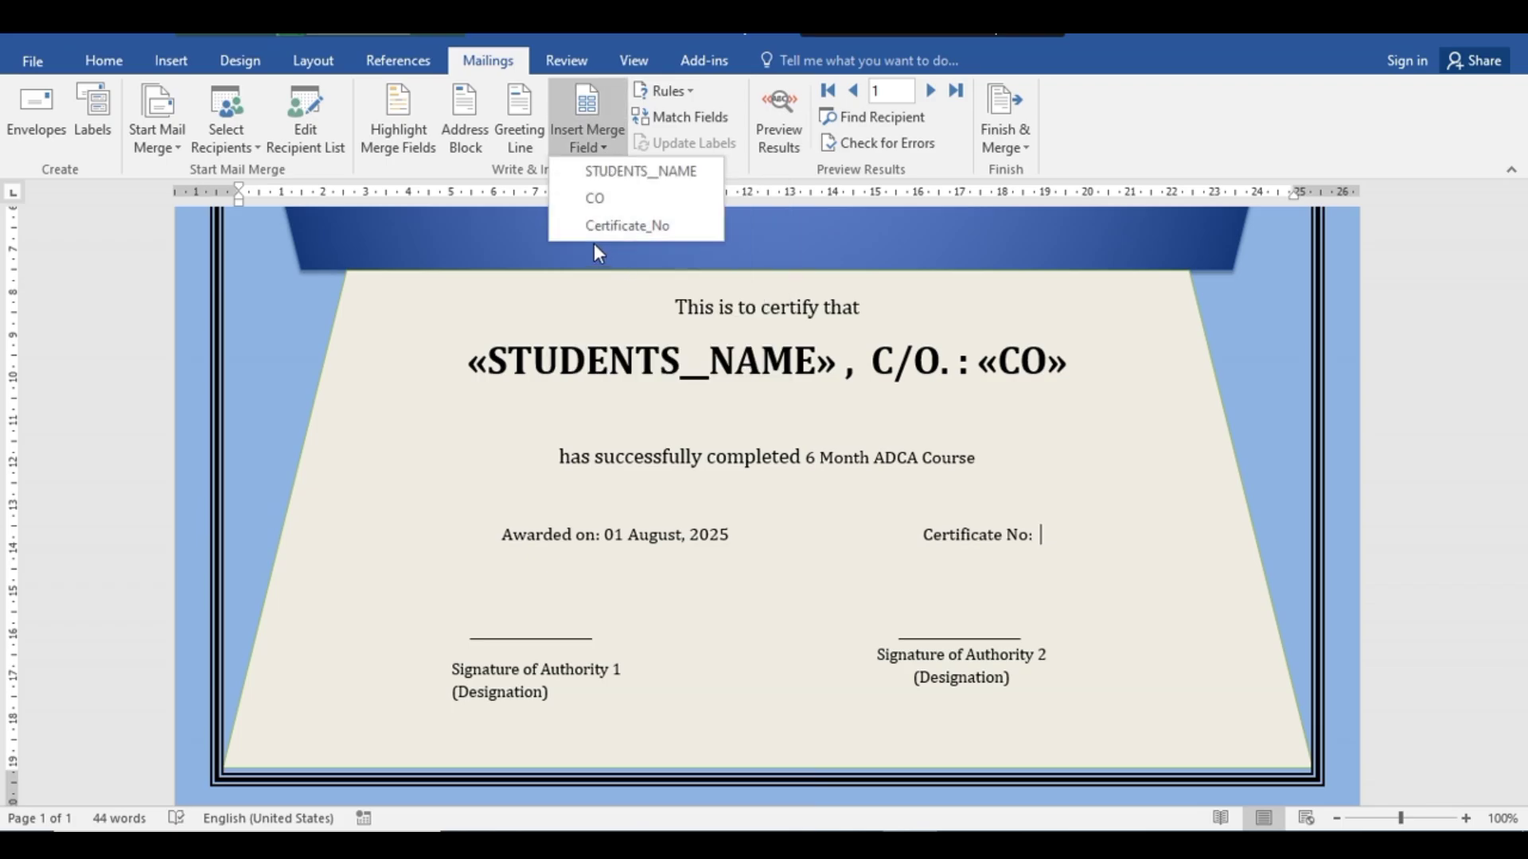
pyautogui.click(661, 233)
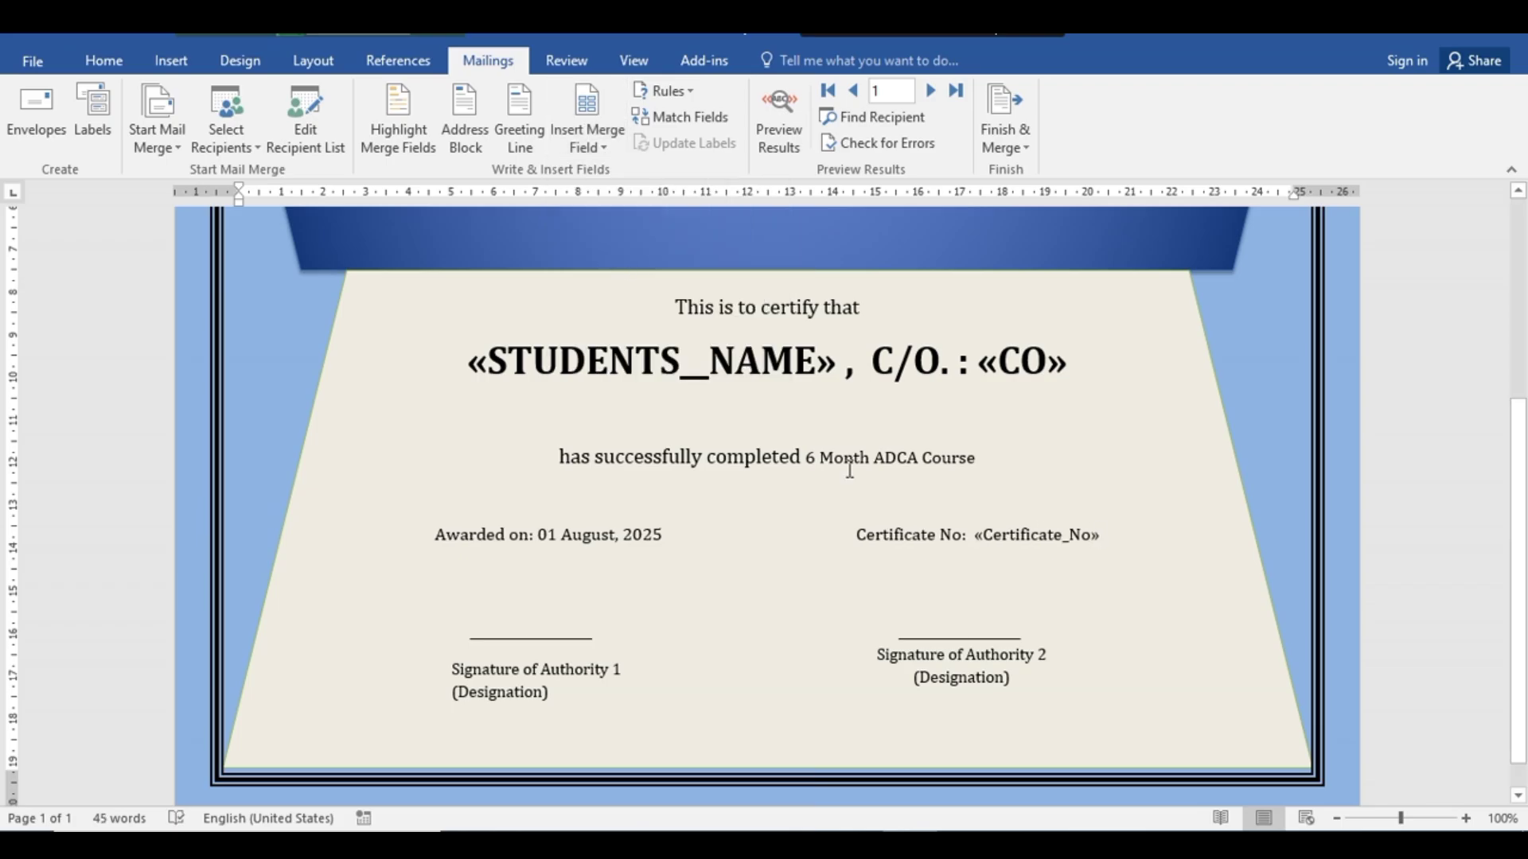
# Preview the mail merge results on the certificate with the first recipient's data in place of the merge fields.
pyautogui.scroll(3, 990, 443)
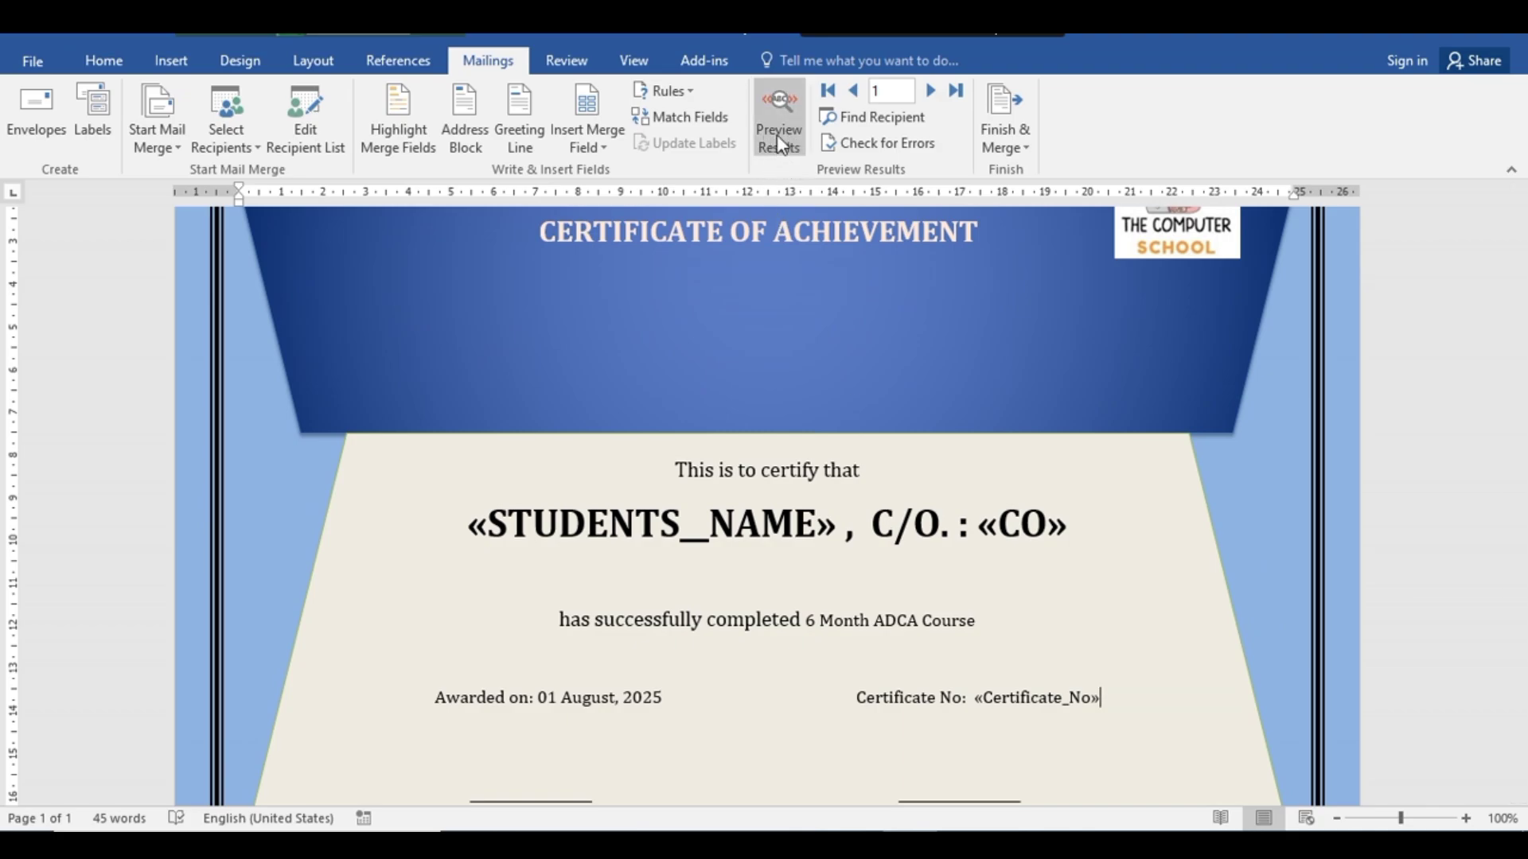
pyautogui.click(780, 137)
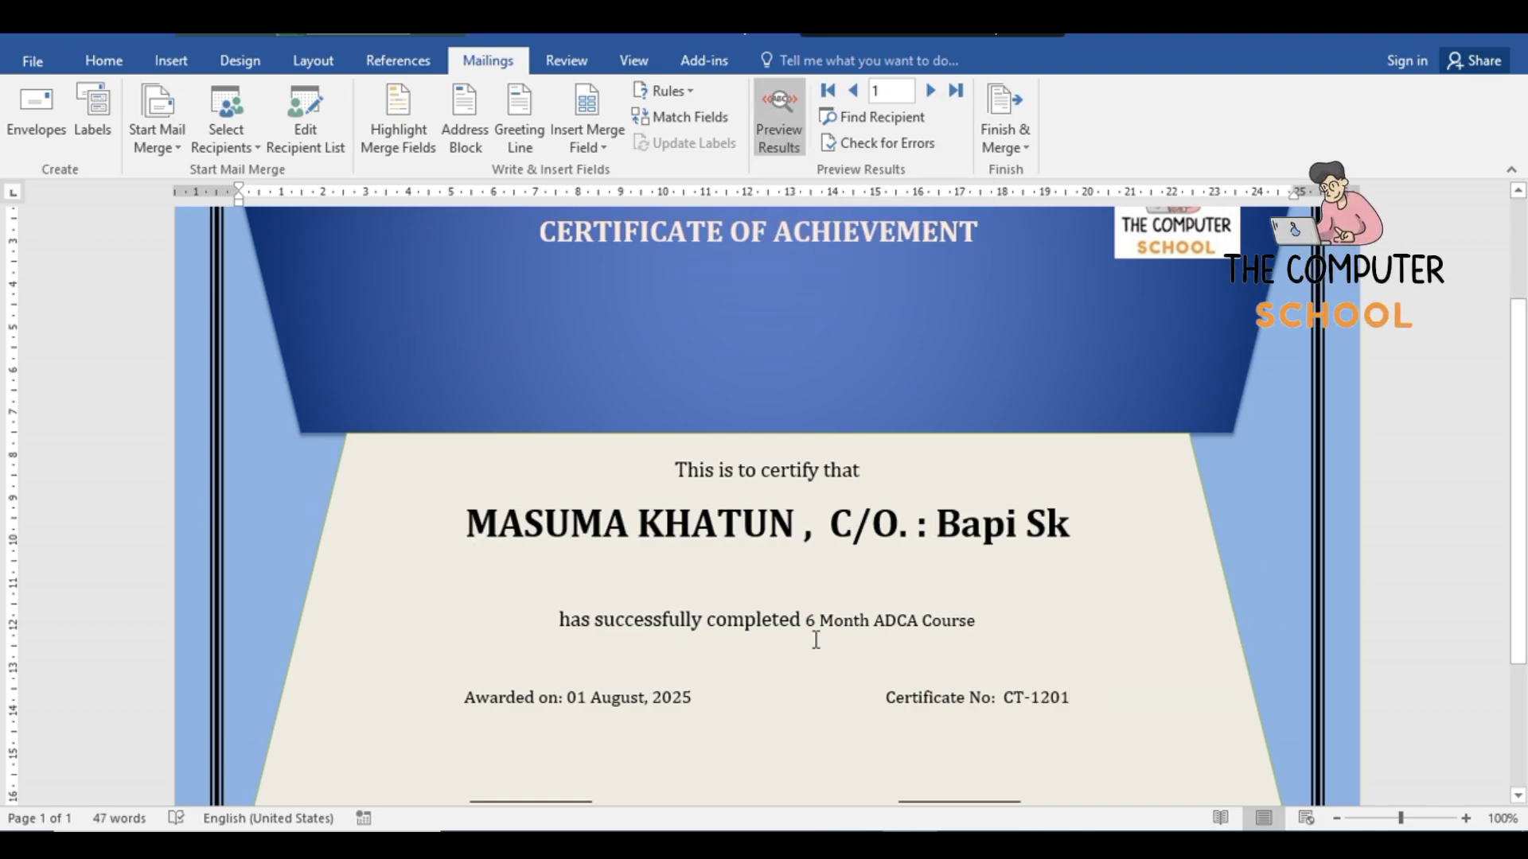